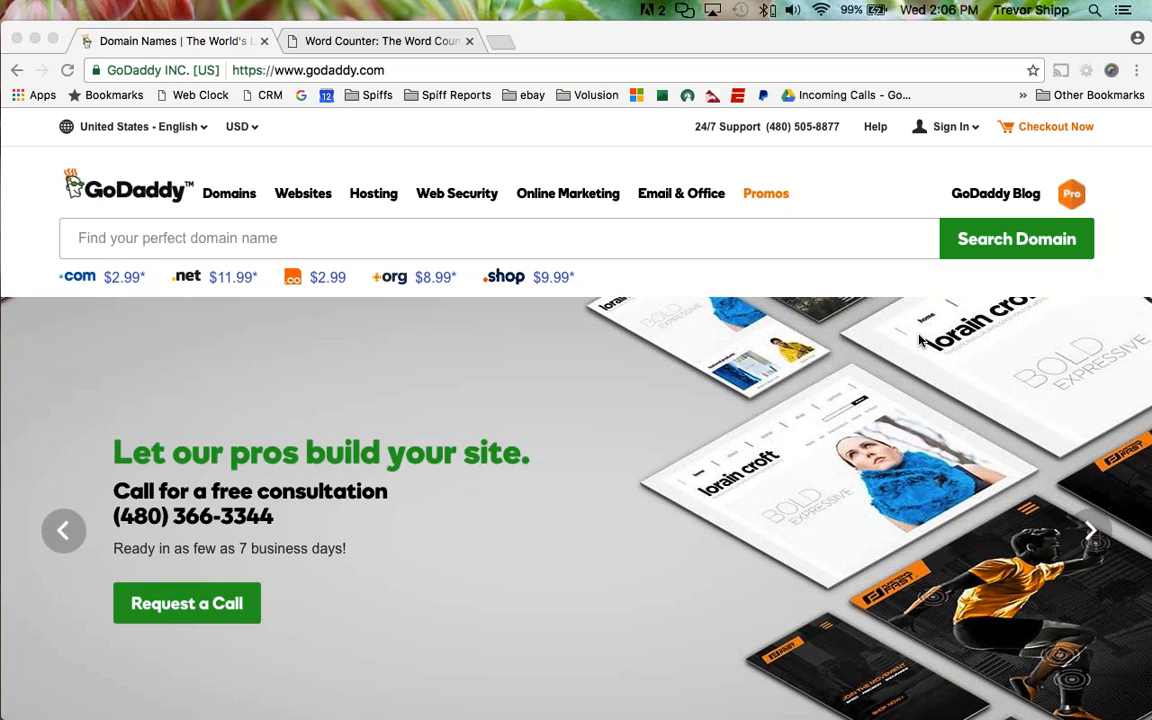
# Search for the availability of the domain name trevorsdomainname.com.
pyautogui.click(286, 239)
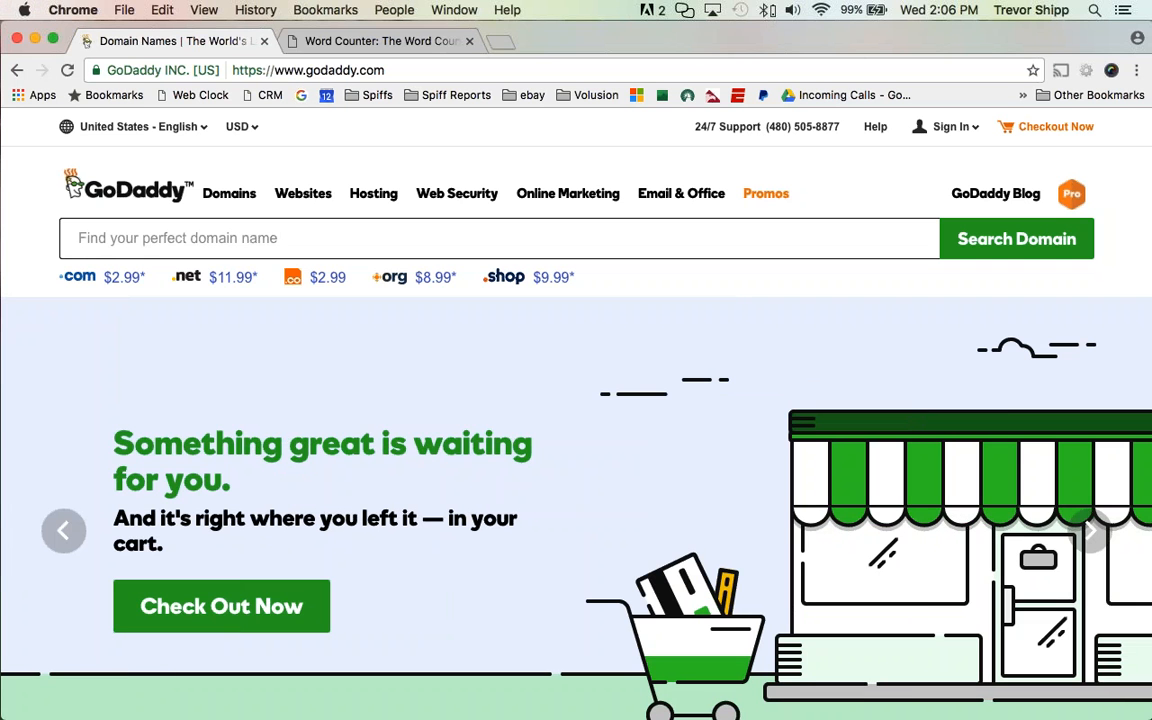
pyautogui.click(286, 239)
pyautogui.write("trevor's")
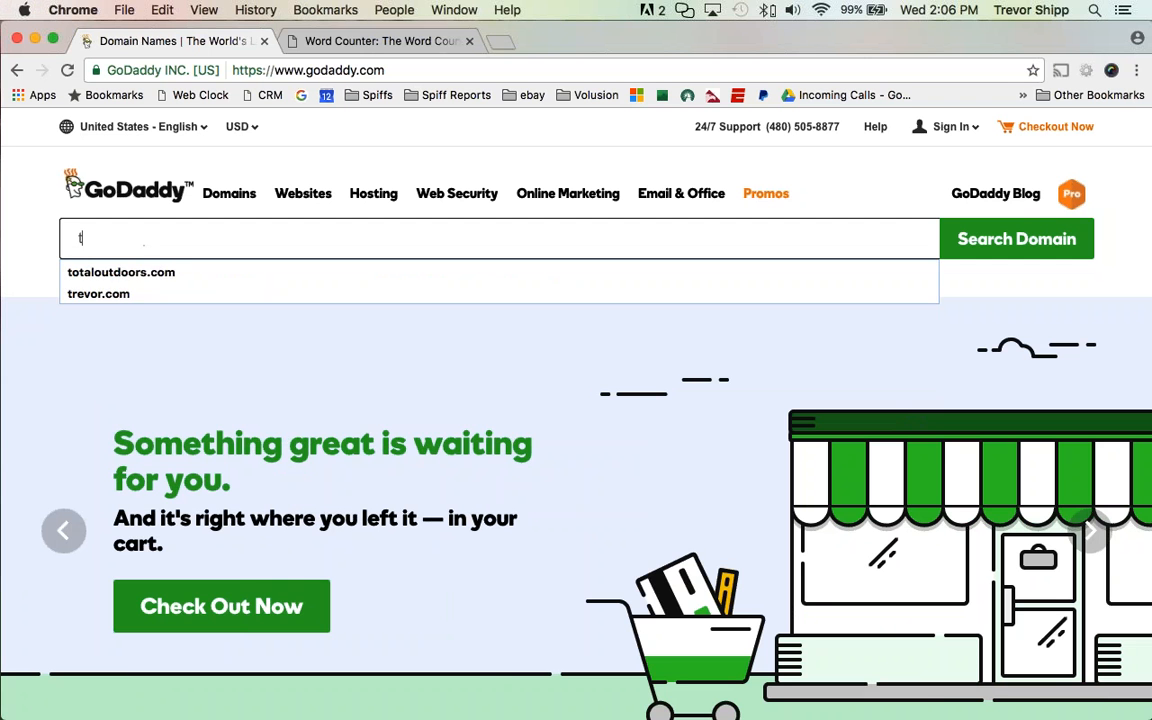
pyautogui.press('BackSpace')
pyautogui.press('BackSpace')
pyautogui.write('sdomainname.')
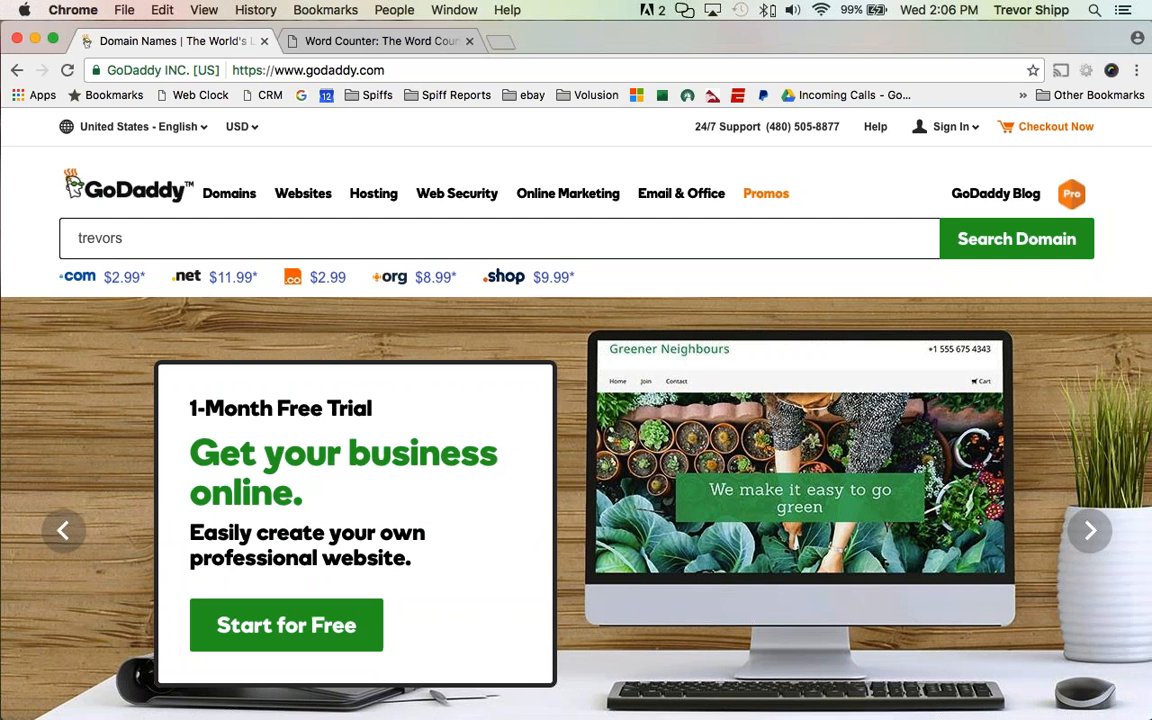
pyautogui.write('com')
pyautogui.press('Return')
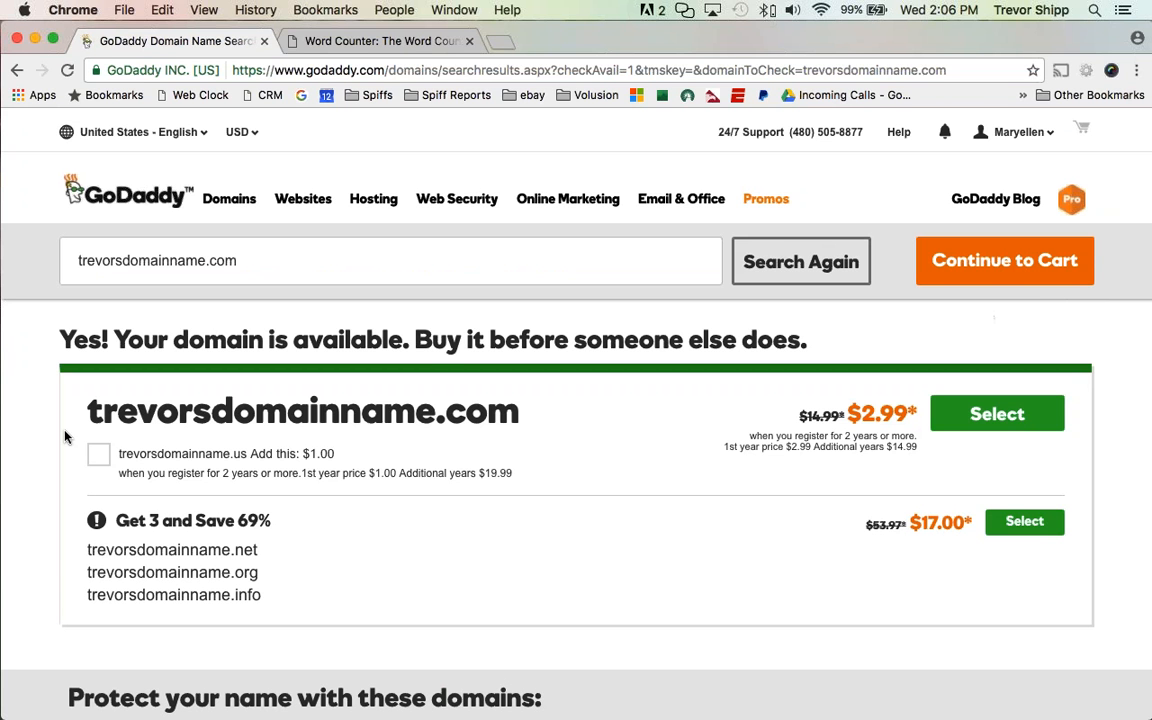
# Examine the availability and price of trevorsdomainname.com and the three-domain bundle offer, dismissing the chat pop-up.
pyautogui.moveTo(75, 393)
pyautogui.mouseDown()
pyautogui.moveTo(825, 372)
pyautogui.moveTo(1056, 390)
pyautogui.moveTo(1040, 458)
pyautogui.moveTo(769, 501)
pyautogui.moveTo(320, 505)
pyautogui.moveTo(60, 430)
pyautogui.moveTo(65, 397)
pyautogui.mouseUp()
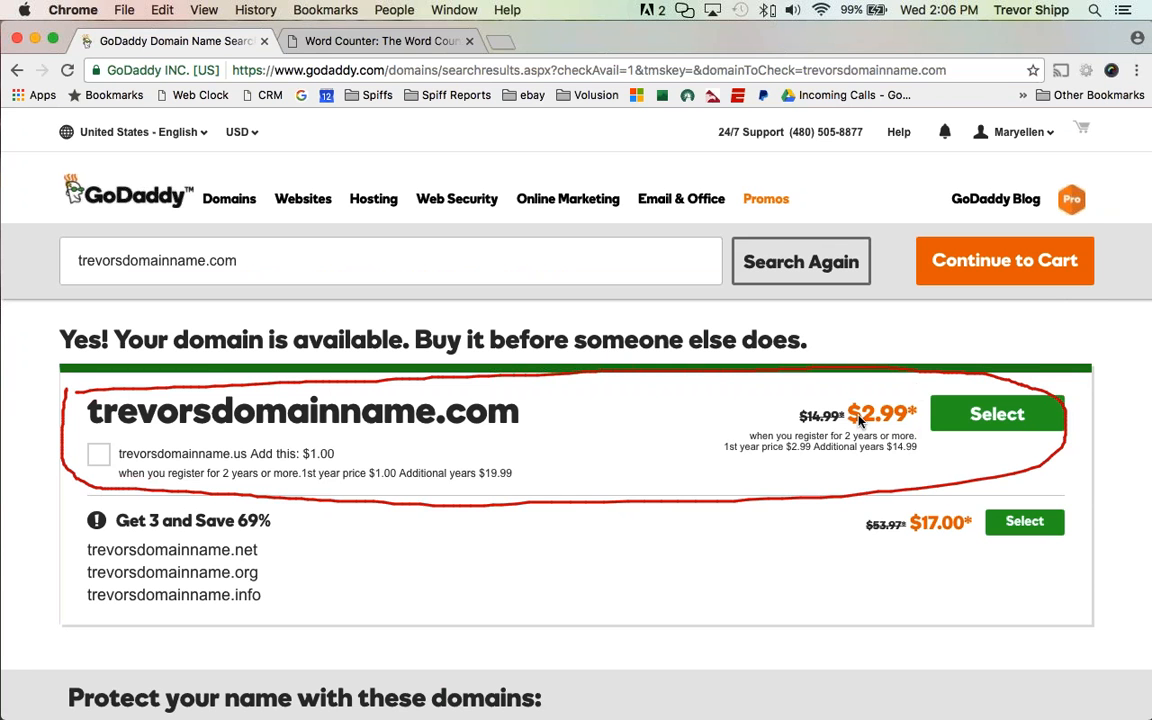
pyautogui.moveTo(920, 385)
pyautogui.mouseDown()
pyautogui.moveTo(808, 392)
pyautogui.moveTo(815, 440)
pyautogui.moveTo(888, 442)
pyautogui.moveTo(795, 402)
pyautogui.mouseUp()
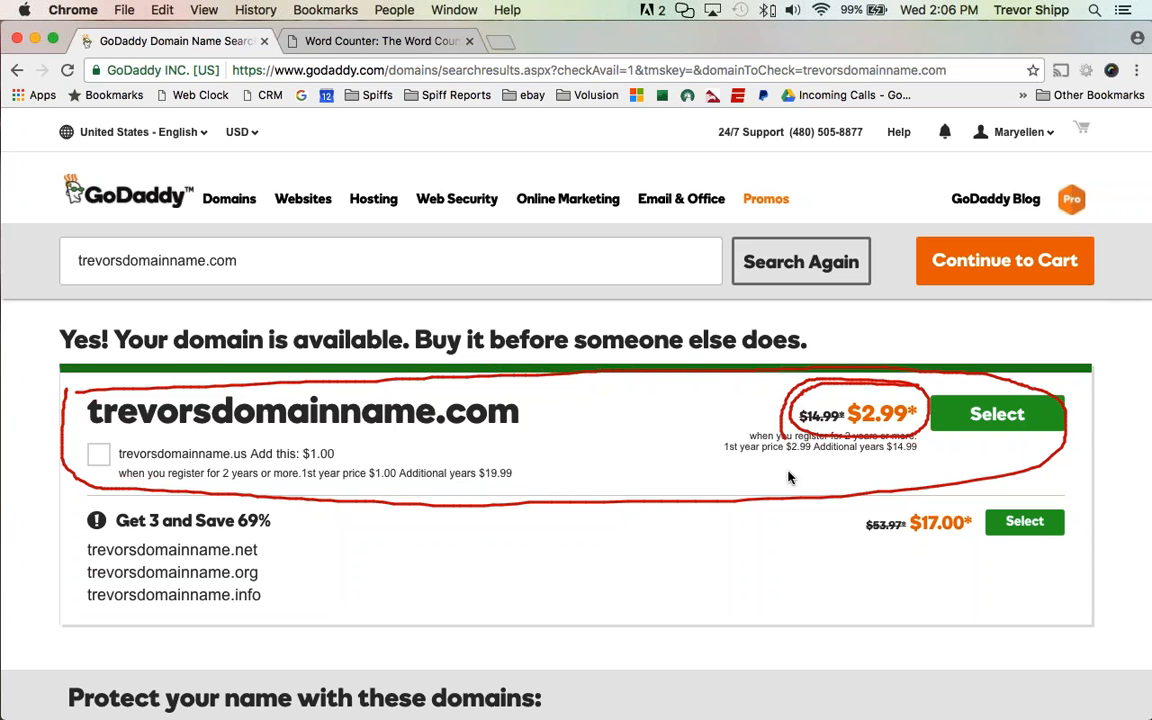
pyautogui.moveTo(97, 347)
pyautogui.mouseDown()
pyautogui.moveTo(370, 352)
pyautogui.moveTo(162, 366)
pyautogui.mouseUp()
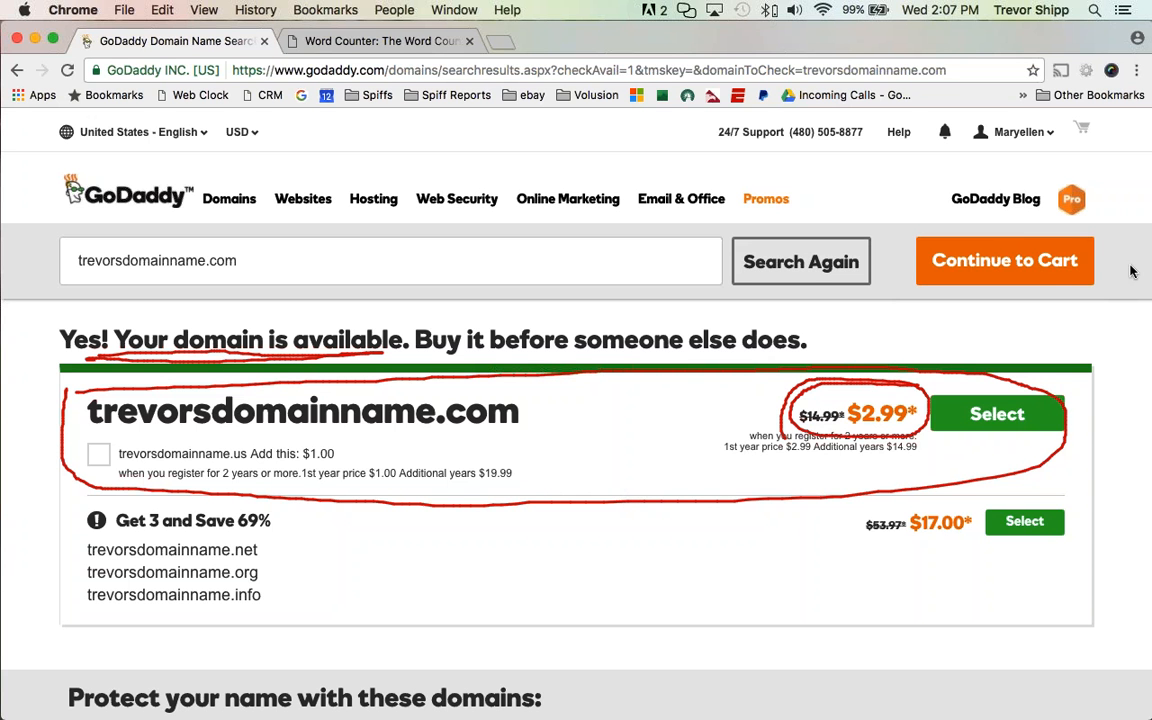
pyautogui.press('Escape')
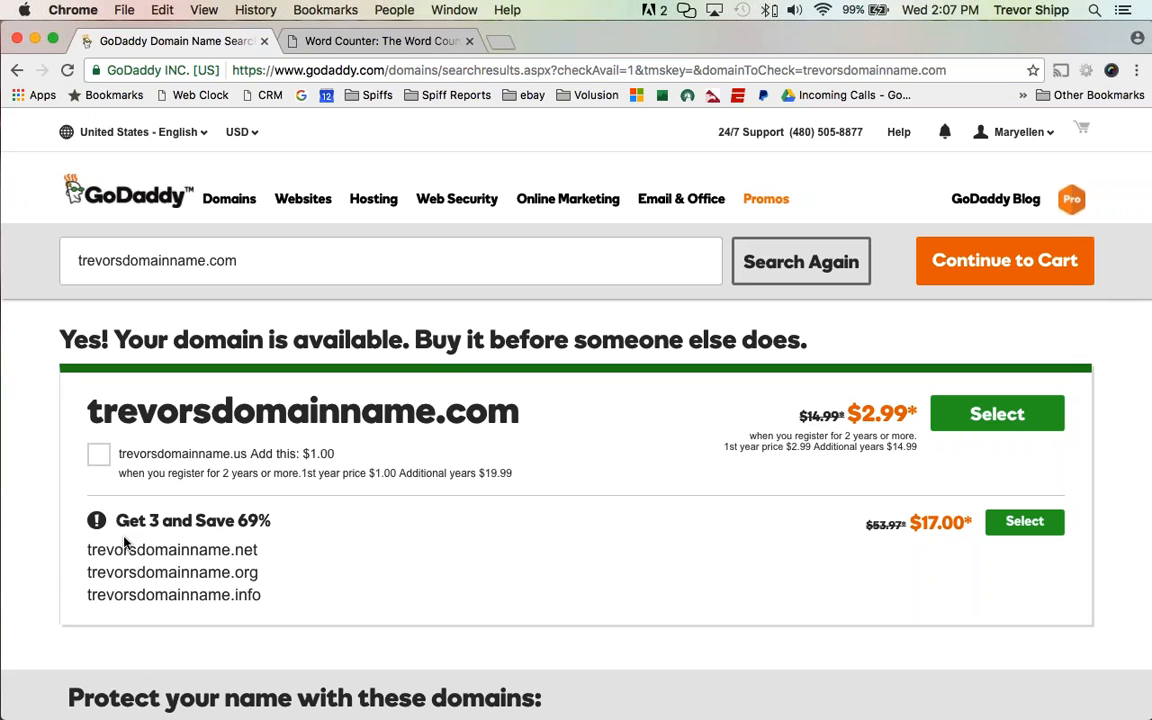
pyautogui.moveTo(116, 534)
pyautogui.mouseDown()
pyautogui.moveTo(257, 540)
pyautogui.moveTo(290, 568)
pyautogui.moveTo(285, 598)
pyautogui.mouseUp()
pyautogui.moveTo(72, 530)
pyautogui.mouseDown()
pyautogui.moveTo(60, 560)
pyautogui.moveTo(68, 578)
pyautogui.mouseUp()
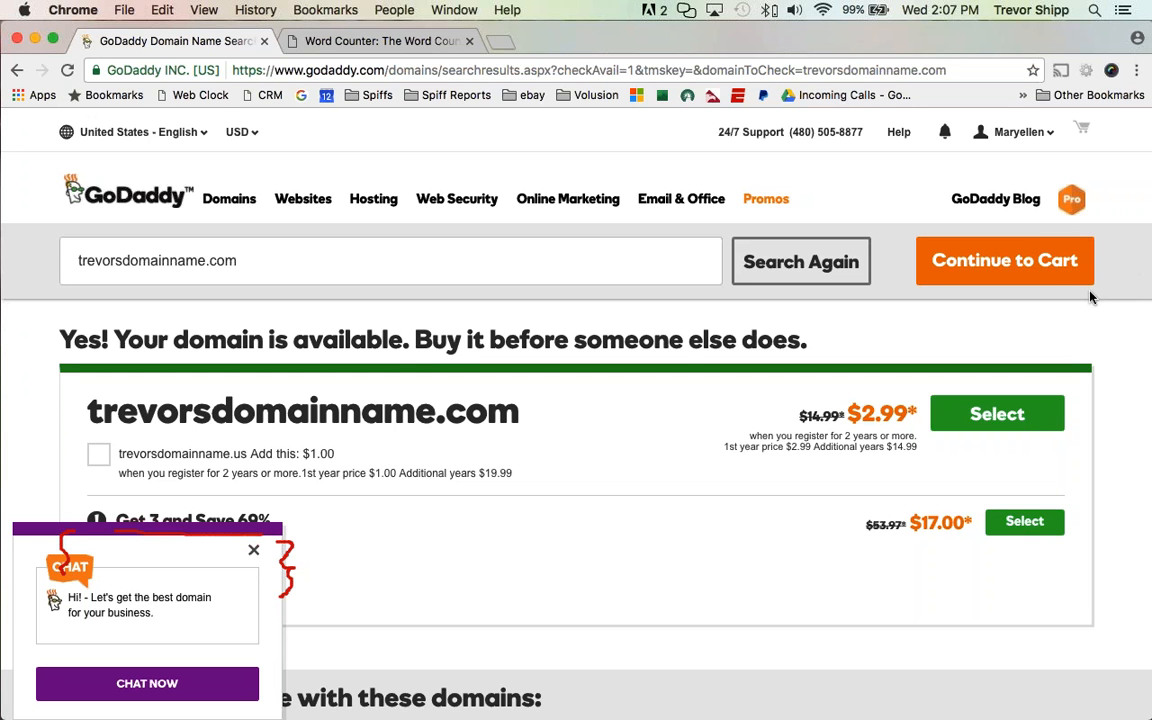
pyautogui.click(254, 550)
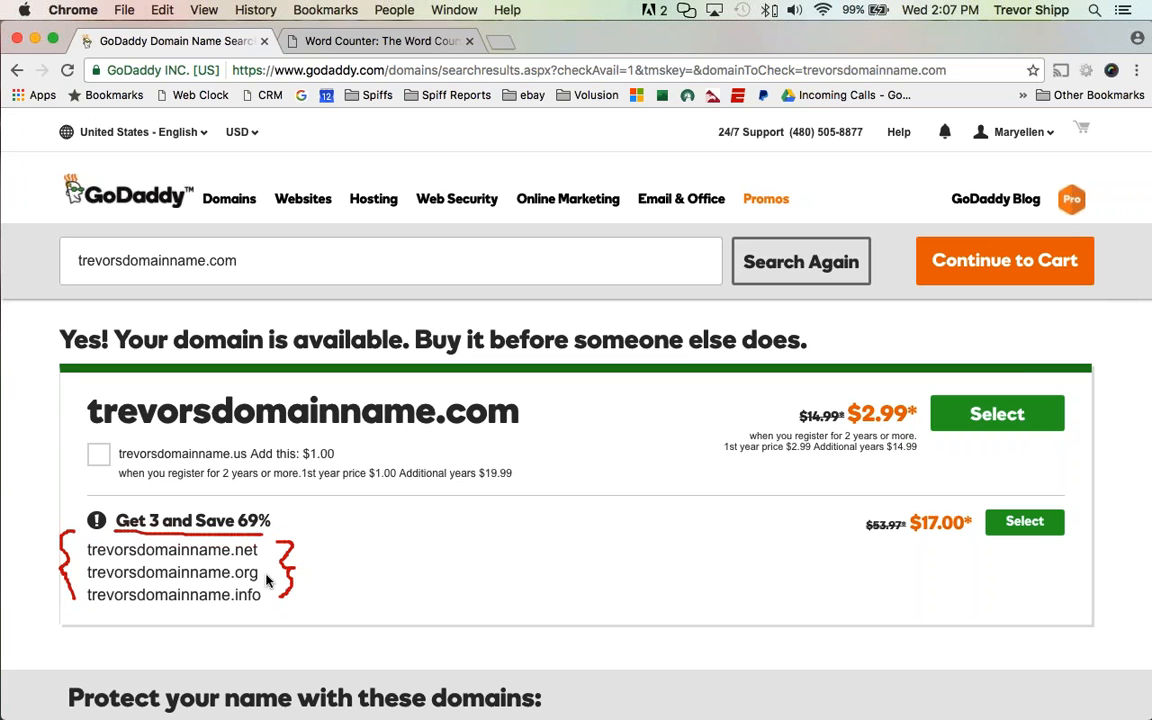
pyautogui.moveTo(891, 535); pyautogui.dragTo(993, 537)
pyautogui.press('Escape')
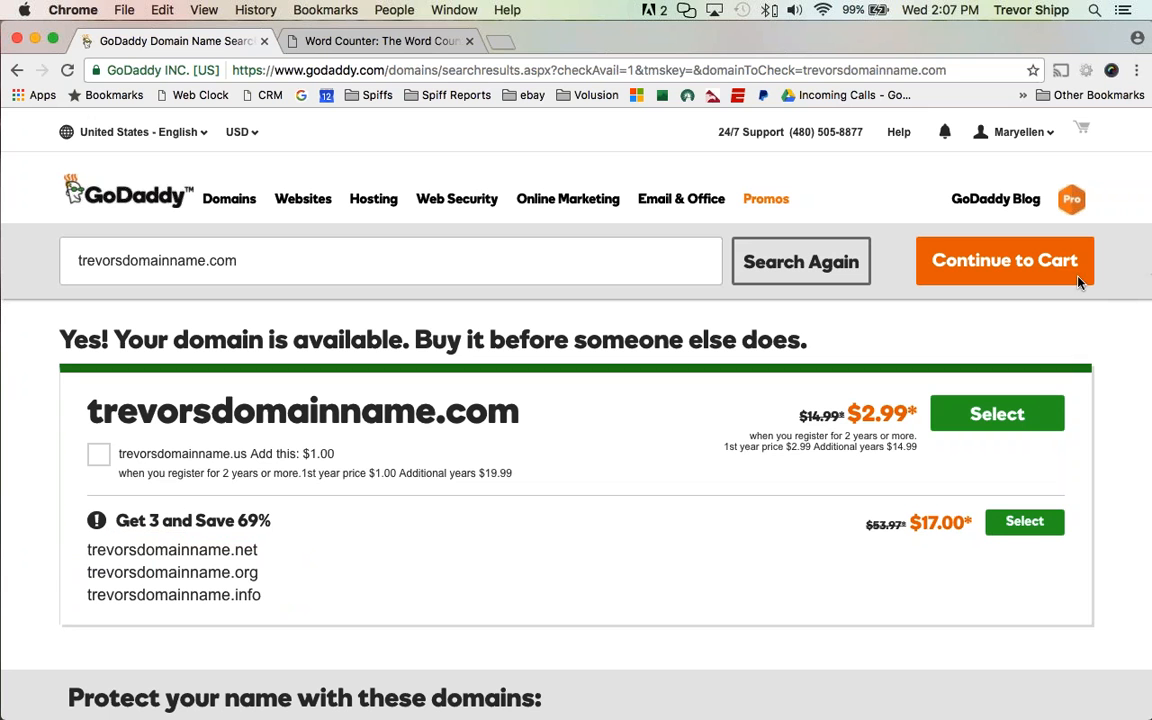
# Select trevorsdomainname.com for purchase and proceed towards the cart.
pyautogui.click(975, 418)
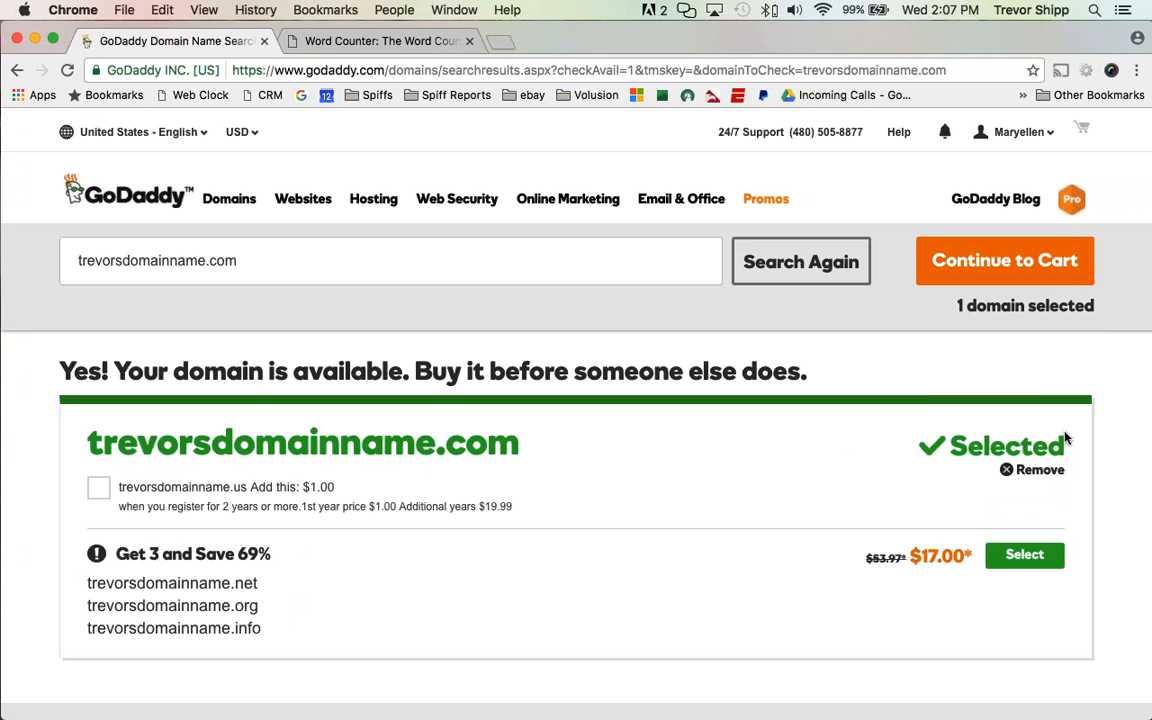
pyautogui.moveTo(1066, 438)
pyautogui.mouseDown()
pyautogui.moveTo(877, 450)
pyautogui.moveTo(1136, 455)
pyautogui.moveTo(1041, 393)
pyautogui.mouseUp()
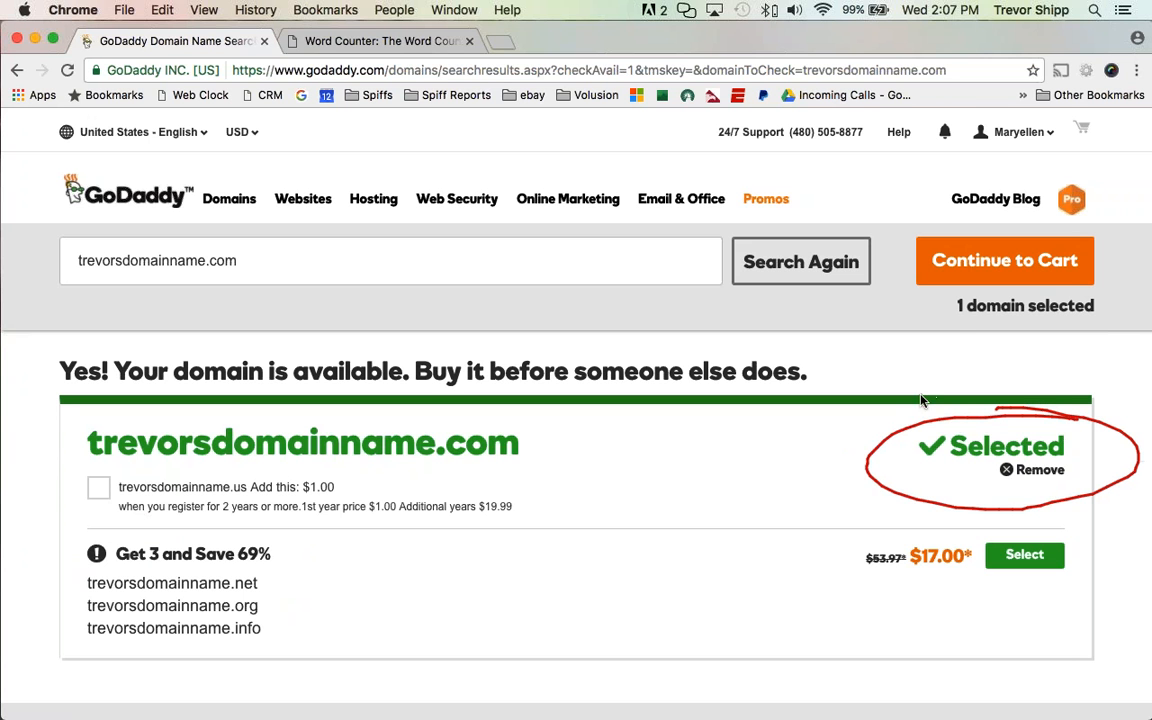
pyautogui.moveTo(922, 400)
pyautogui.mouseDown()
pyautogui.moveTo(964, 298)
pyautogui.moveTo(931, 305)
pyautogui.mouseUp()
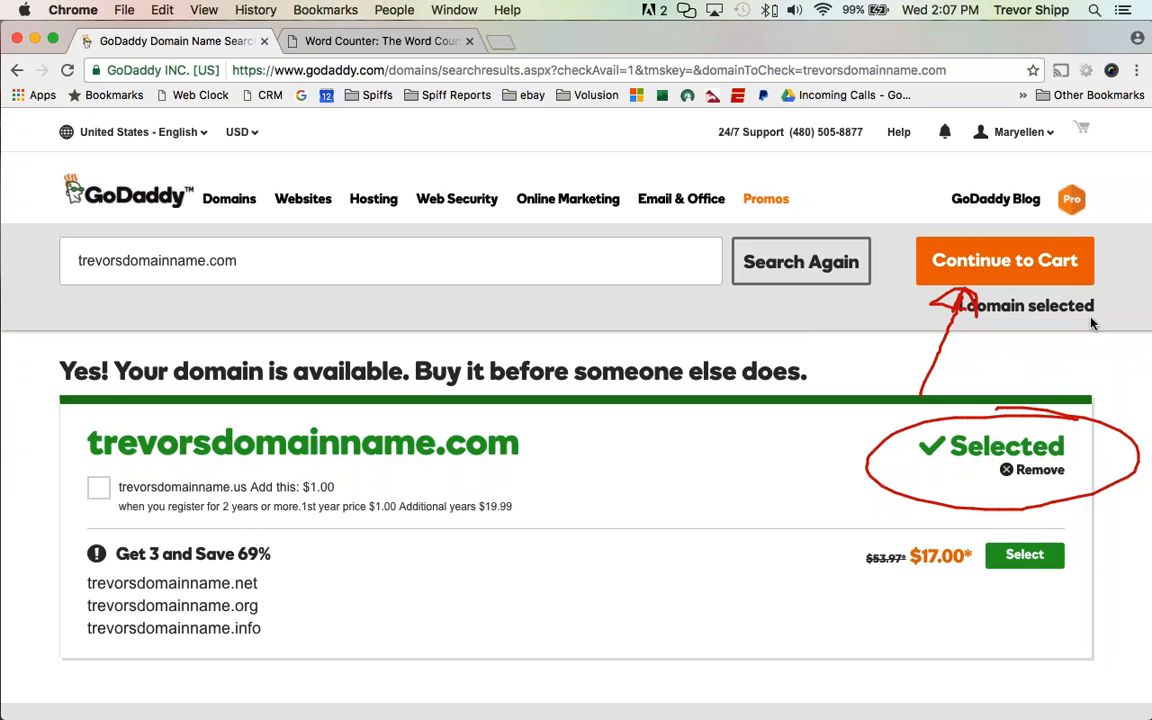
pyautogui.press('Escape')
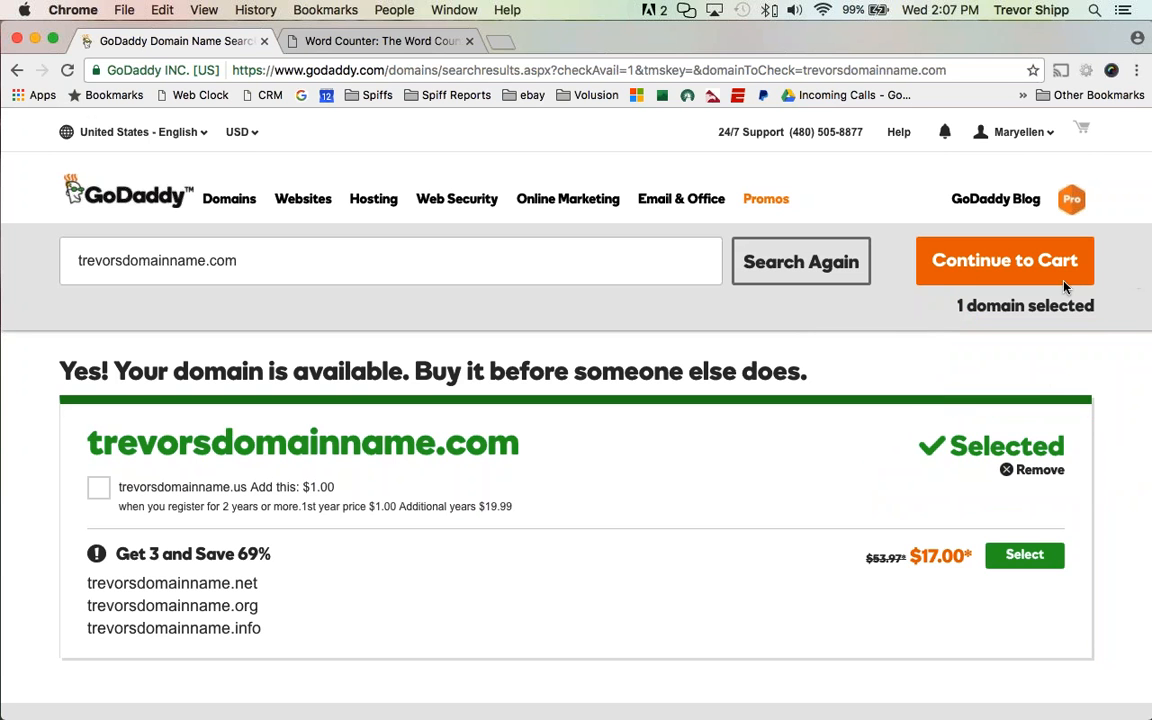
pyautogui.click(990, 256)
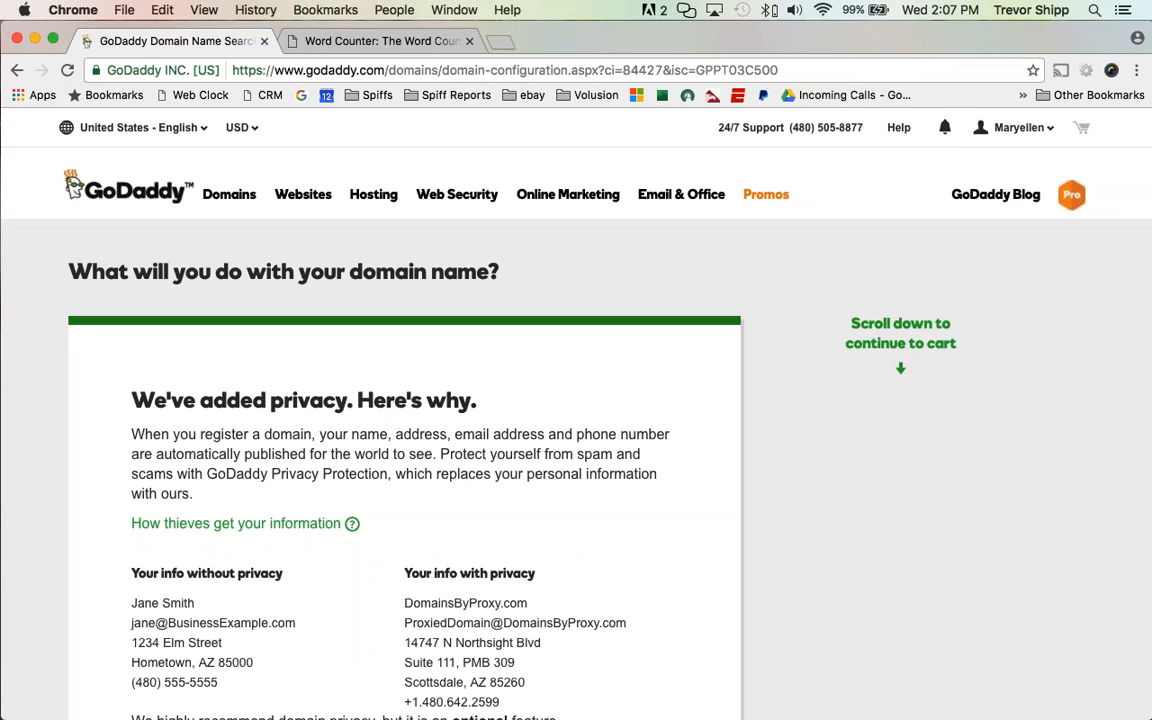
# Examine the domain privacy explanation and compare the available privacy protection options and their yearly prices.
pyautogui.scroll(-3, 751, 230)
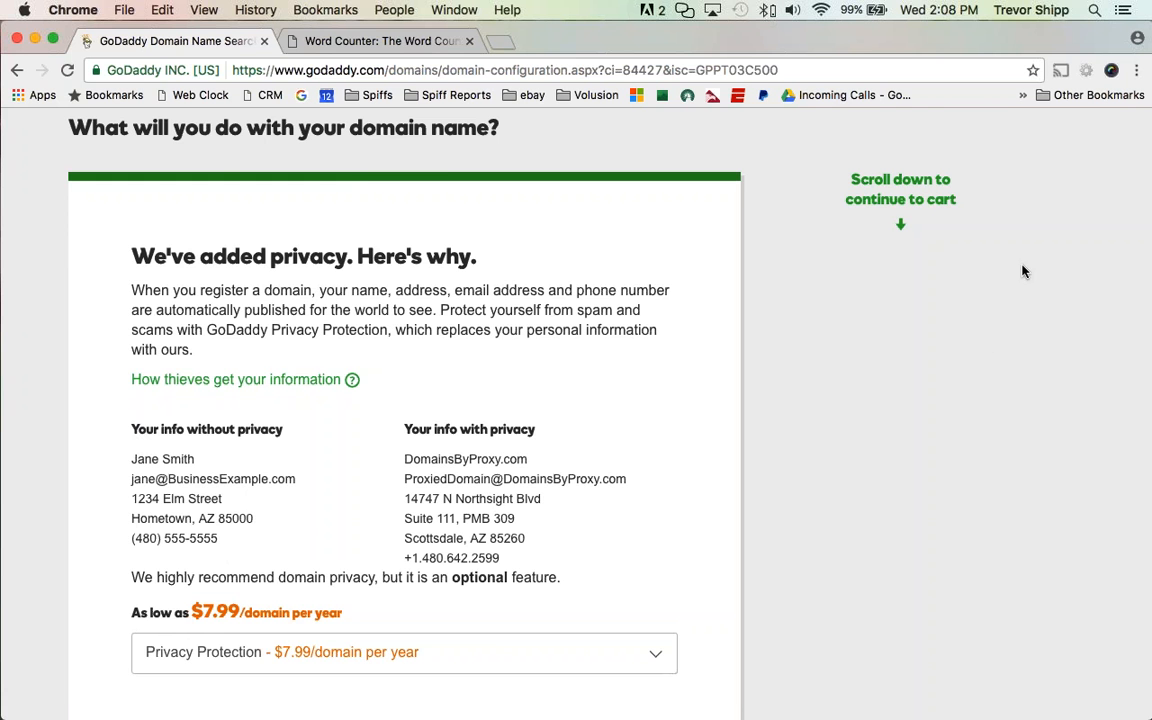
pyautogui.scroll(-2, 365, 316)
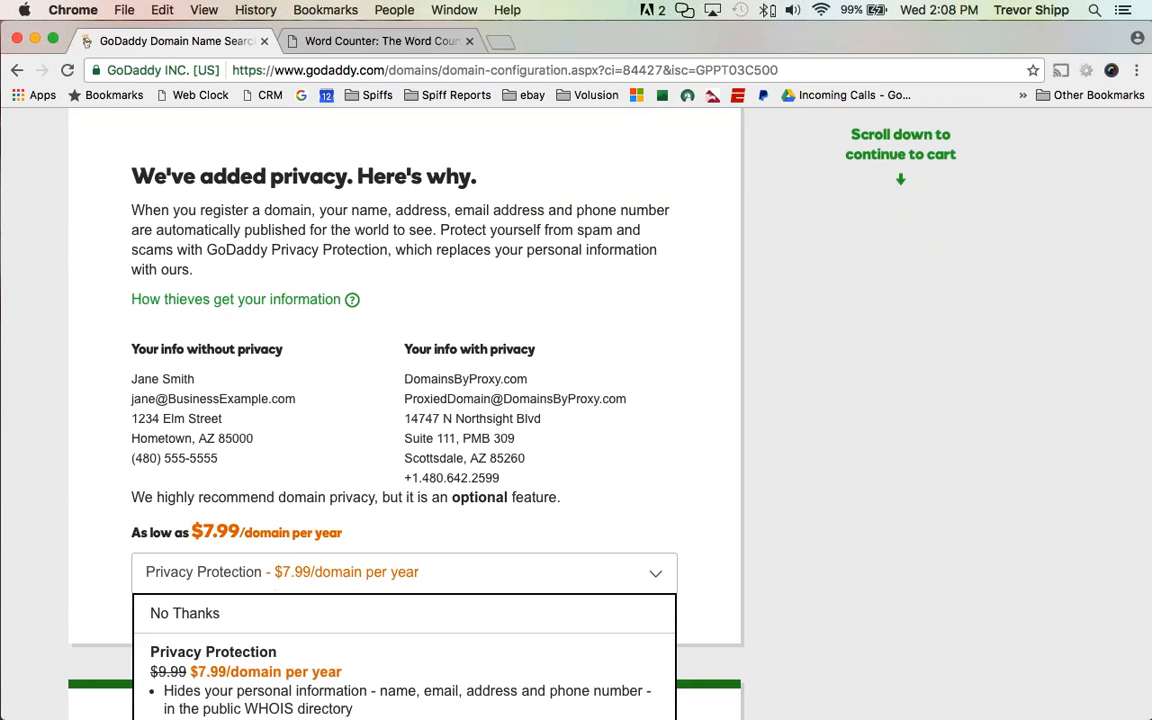
pyautogui.scroll(-5, 250, 450)
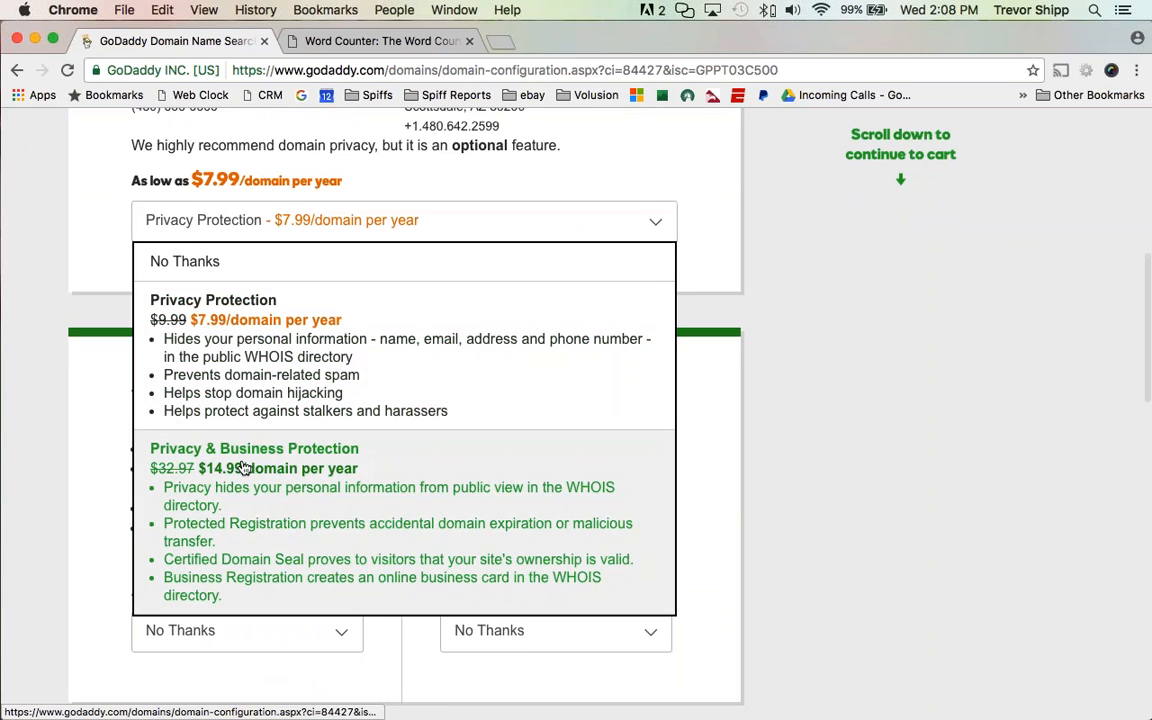
pyautogui.scroll(2, 257, 375)
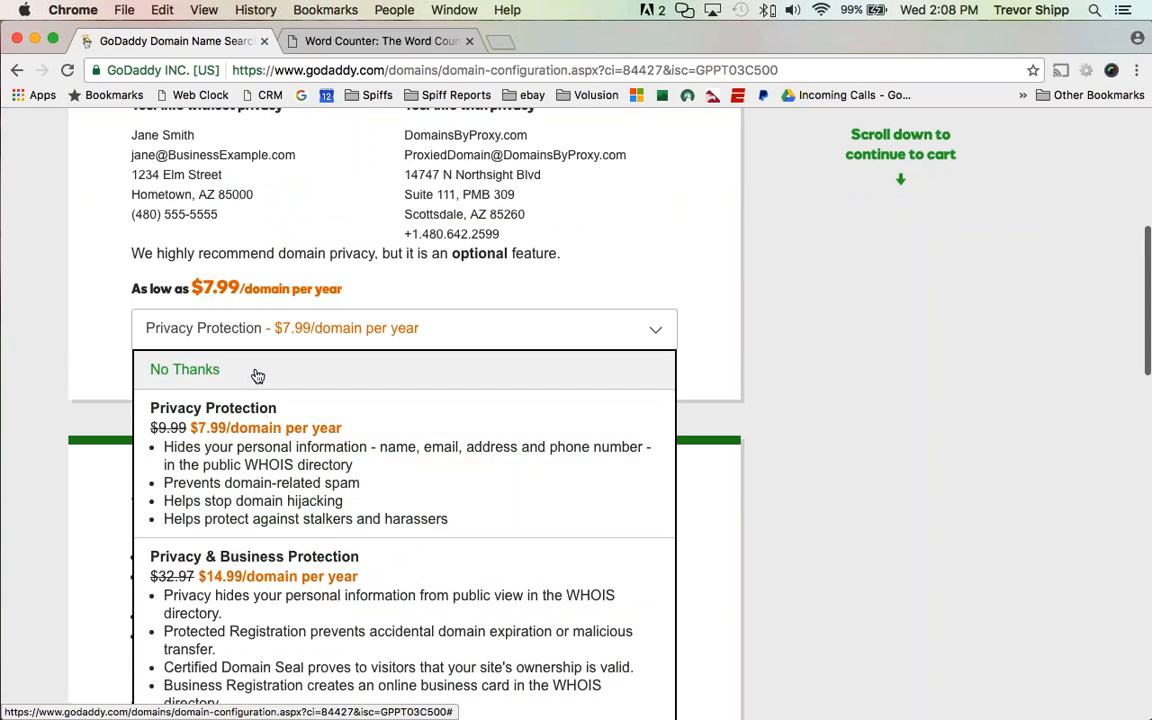
pyautogui.click(417, 307)
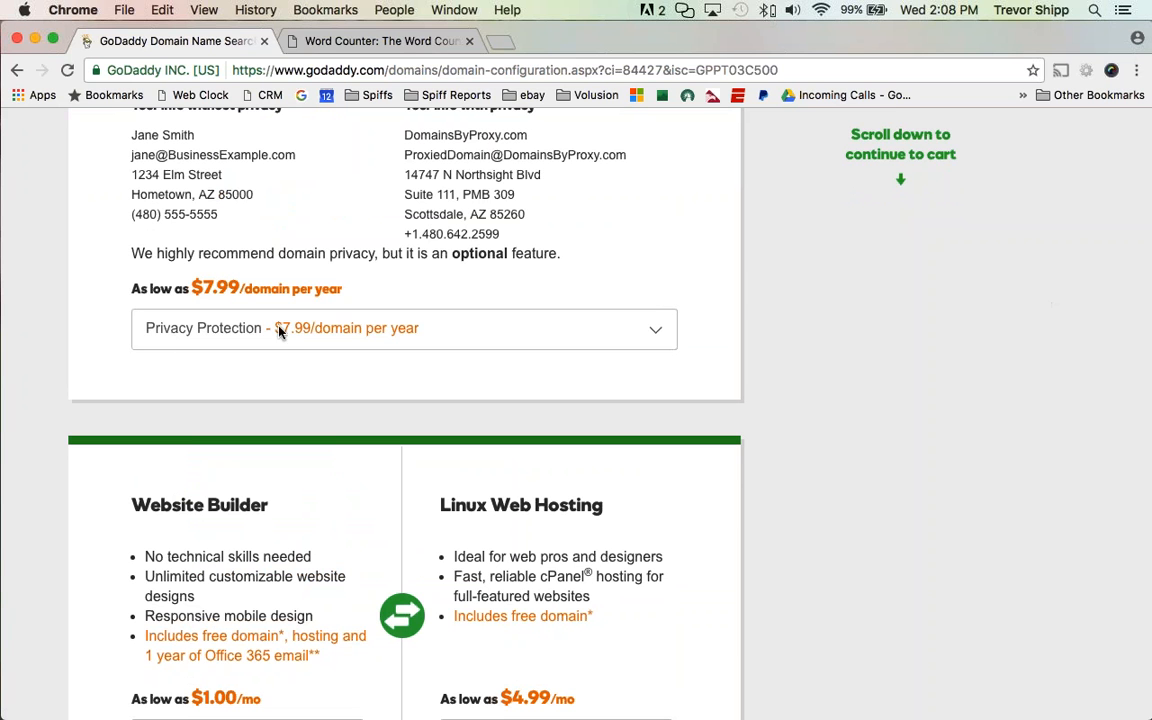
pyautogui.moveTo(548, 270)
pyautogui.mouseDown()
pyautogui.moveTo(324, 266)
pyautogui.moveTo(98, 320)
pyautogui.moveTo(254, 368)
pyautogui.moveTo(617, 370)
pyautogui.moveTo(483, 273)
pyautogui.moveTo(445, 280)
pyautogui.mouseUp()
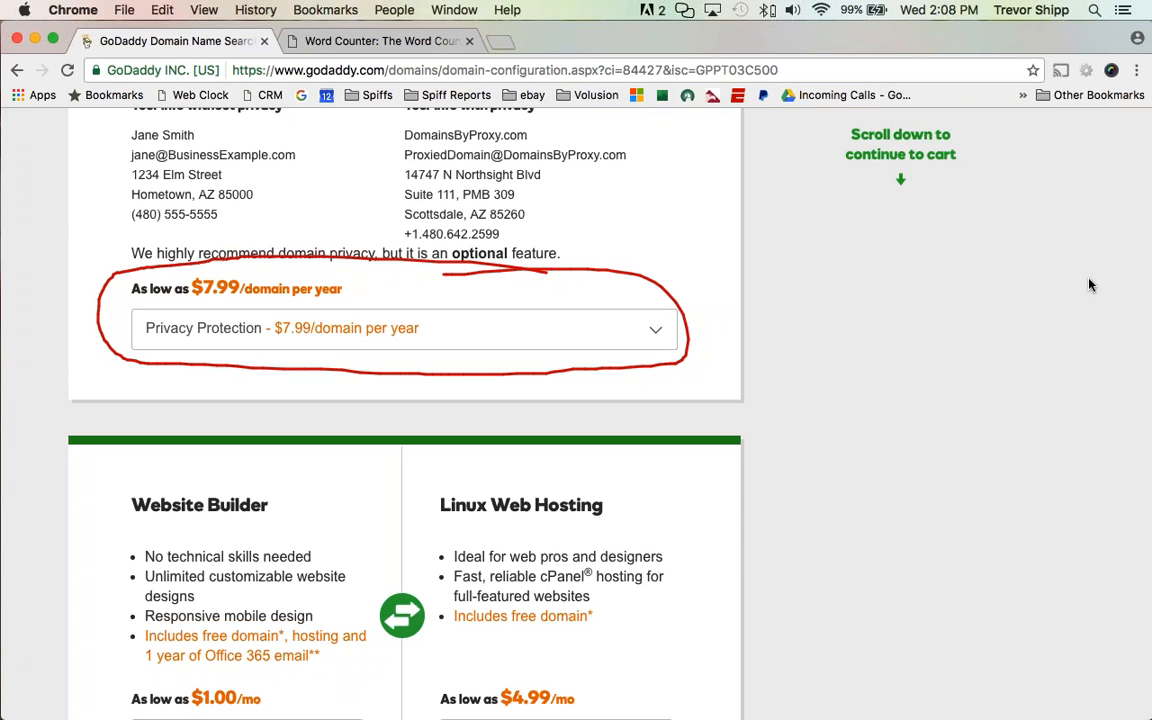
pyautogui.press('Escape')
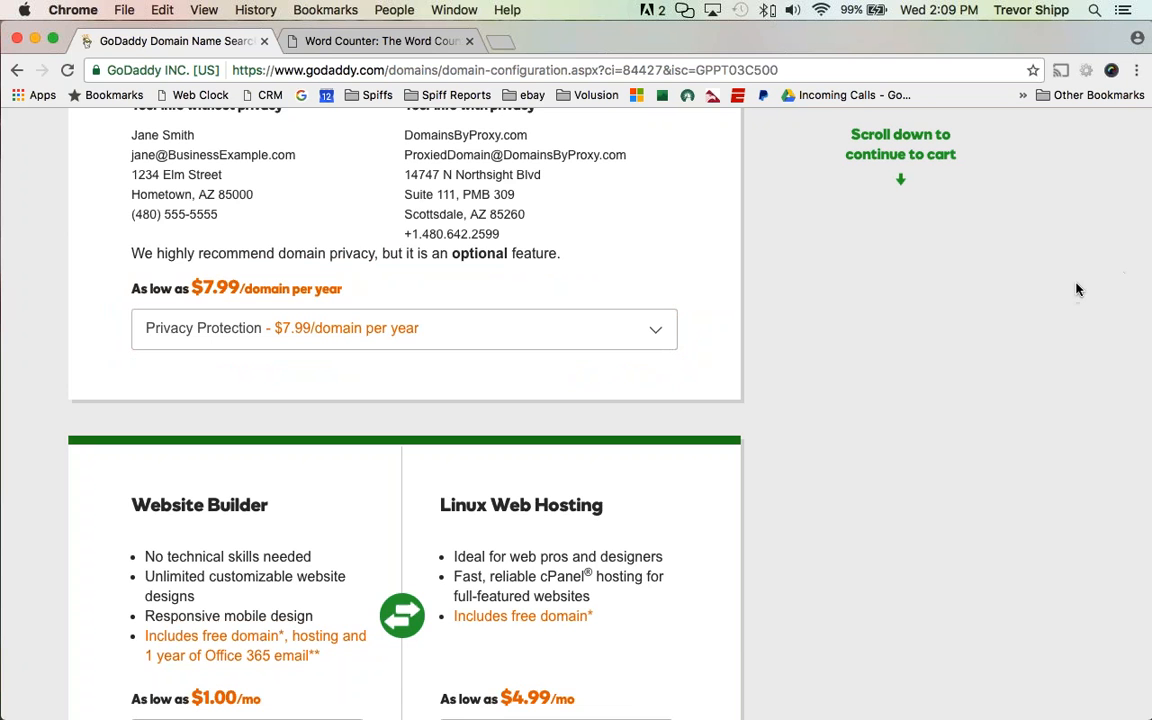
# Examine the Website Builder and Linux Web Hosting offers, including their monthly prices and selected options.
pyautogui.scroll(-1, 465, 268)
pyautogui.scroll(-5, 465, 268)
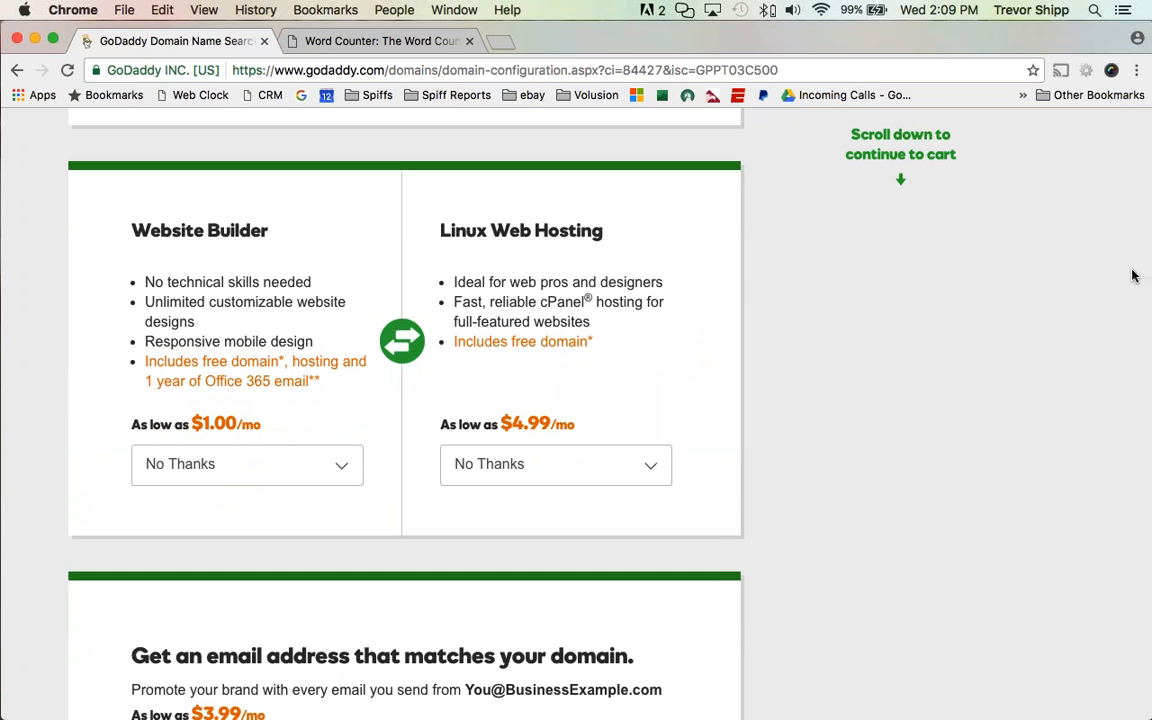
pyautogui.moveTo(310, 196)
pyautogui.mouseDown()
pyautogui.moveTo(235, 188)
pyautogui.moveTo(122, 245)
pyautogui.moveTo(277, 249)
pyautogui.mouseUp()
pyautogui.moveTo(590, 195)
pyautogui.mouseDown()
pyautogui.moveTo(478, 198)
pyautogui.moveTo(509, 262)
pyautogui.moveTo(630, 175)
pyautogui.mouseUp()
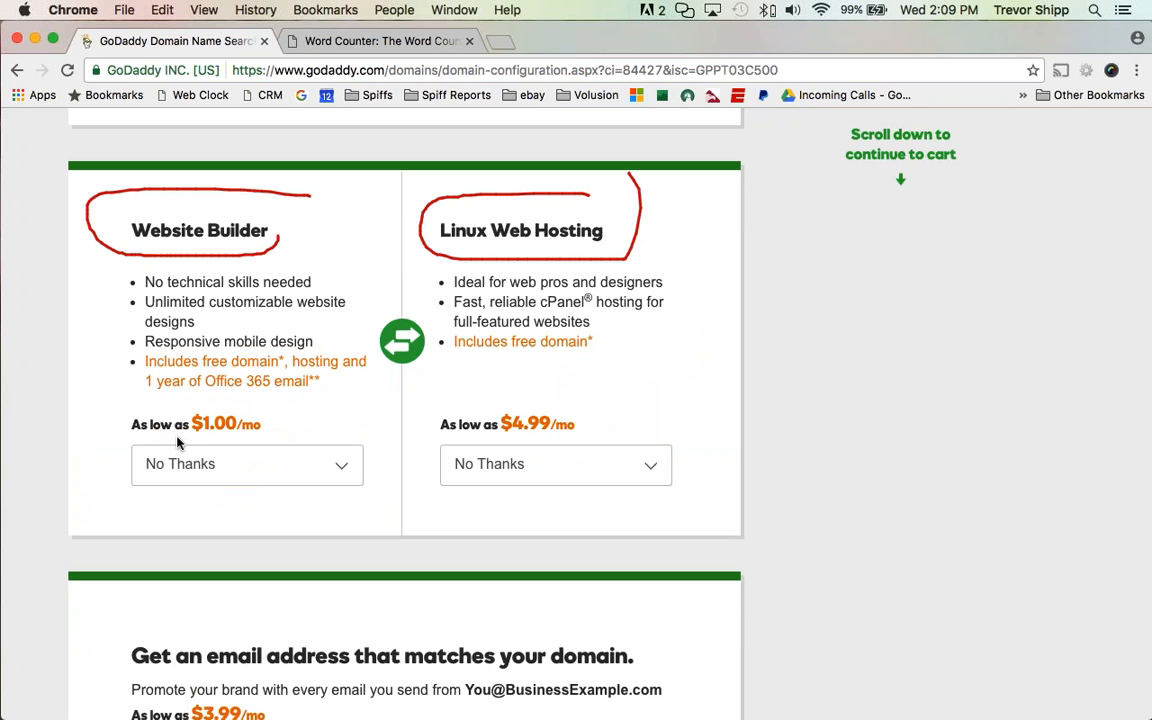
pyautogui.moveTo(288, 410)
pyautogui.mouseDown()
pyautogui.moveTo(78, 433)
pyautogui.moveTo(262, 437)
pyautogui.mouseUp()
pyautogui.moveTo(618, 400)
pyautogui.mouseDown()
pyautogui.moveTo(427, 429)
pyautogui.moveTo(601, 441)
pyautogui.mouseUp()
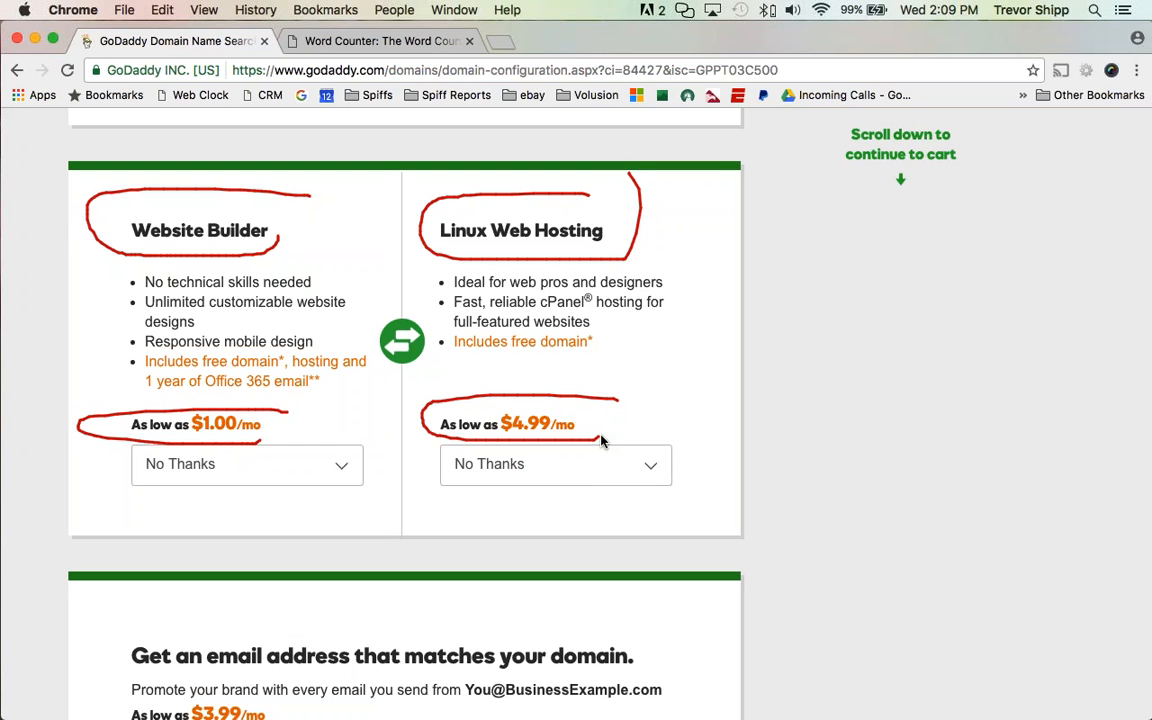
pyautogui.moveTo(138, 484); pyautogui.dragTo(242, 484)
pyautogui.moveTo(452, 483); pyautogui.dragTo(575, 484)
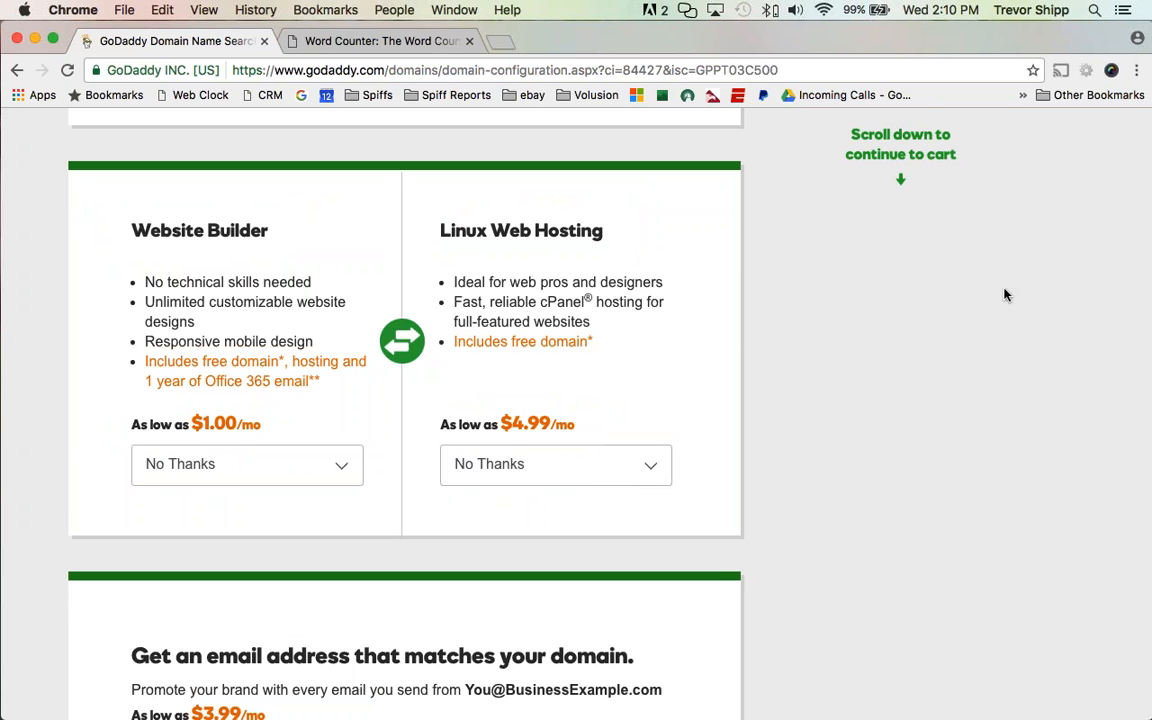
# Review the matching email address offer and continue to the cart with Privacy Protection and no website, hosting or email add-ons.
pyautogui.scroll(-5, 573, 301)
pyautogui.scroll(-3, 573, 303)
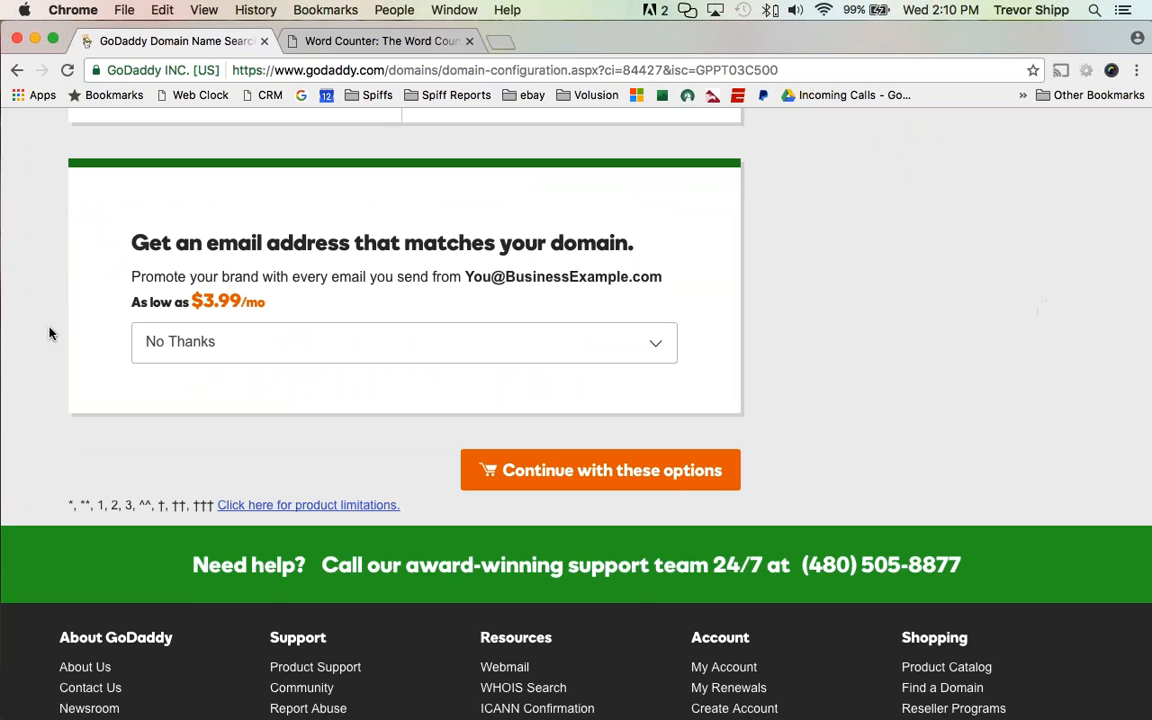
pyautogui.moveTo(217, 266)
pyautogui.mouseDown()
pyautogui.moveTo(297, 283)
pyautogui.moveTo(180, 322)
pyautogui.moveTo(328, 298)
pyautogui.mouseUp()
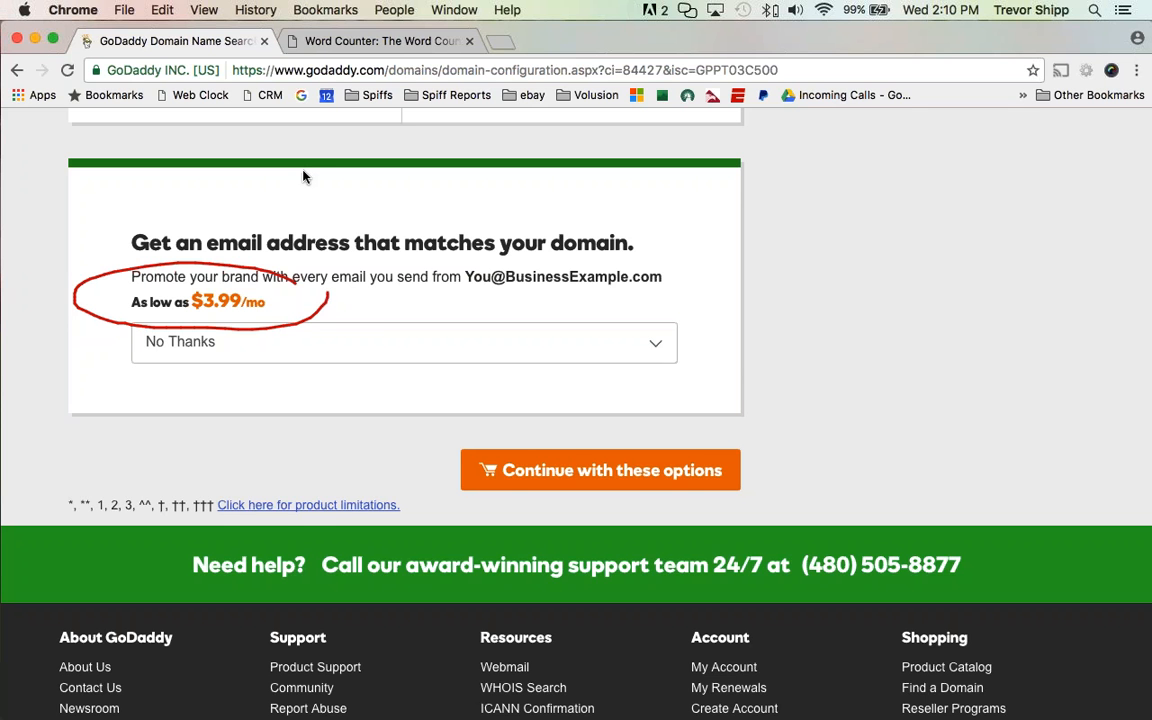
pyautogui.moveTo(303, 172); pyautogui.dragTo(500, 384)
pyautogui.moveTo(531, 205); pyautogui.dragTo(310, 404)
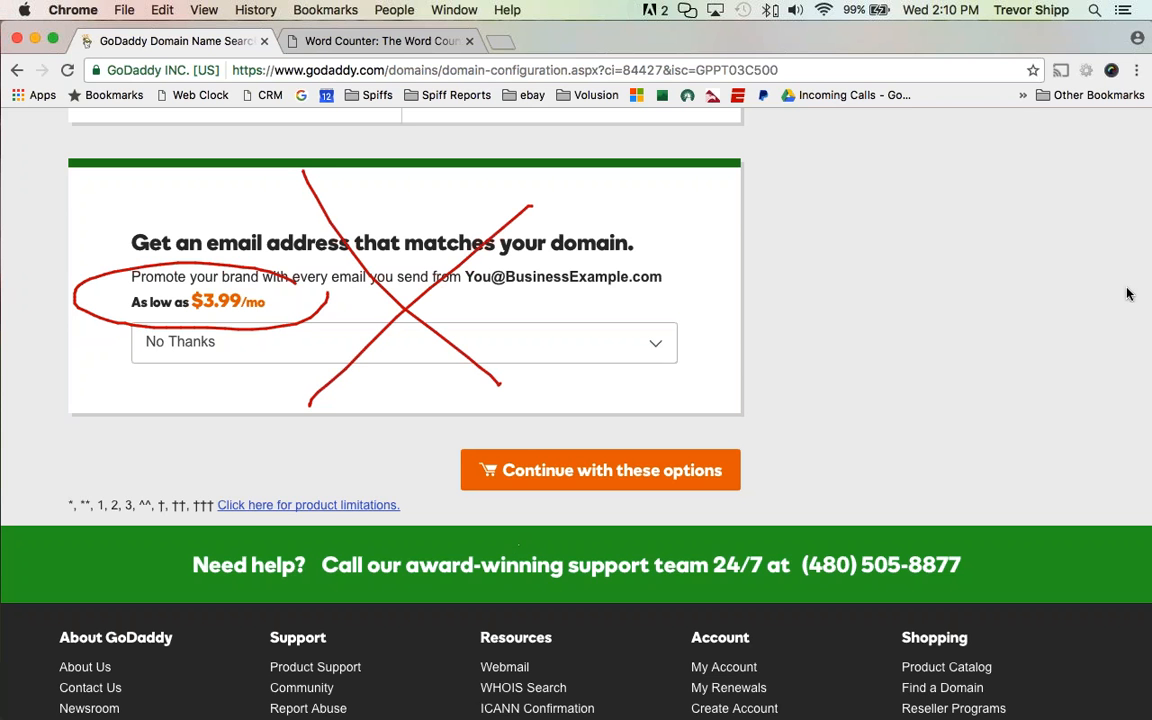
pyautogui.press('Escape')
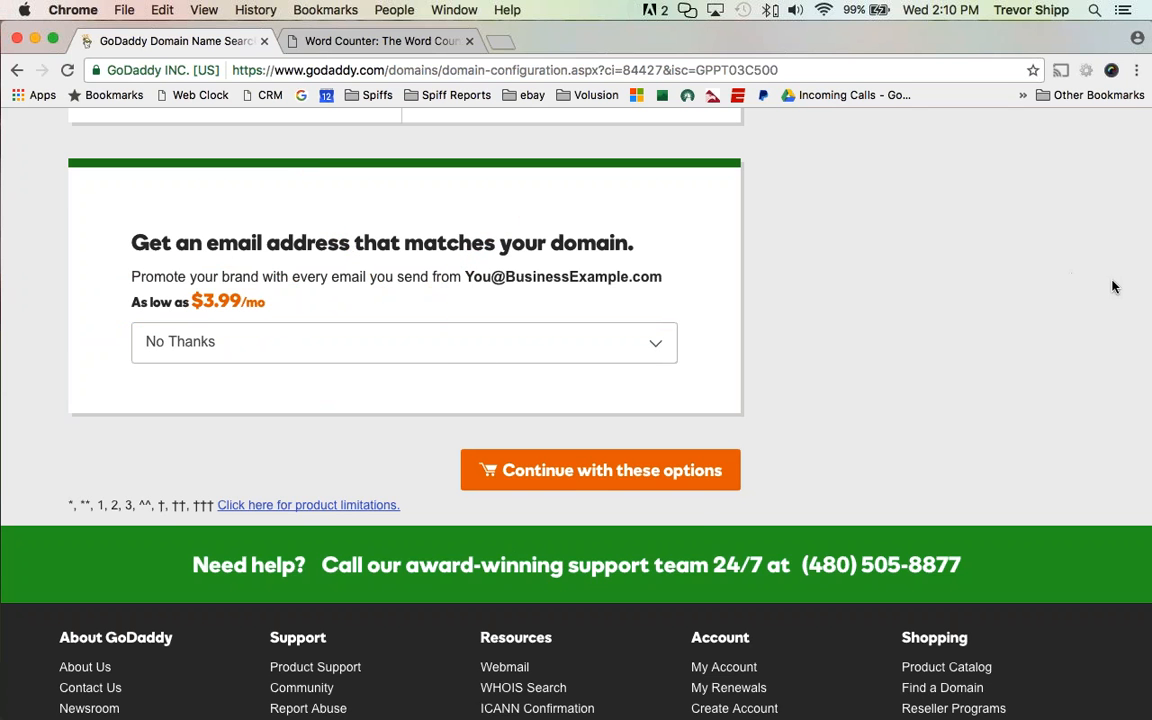
pyautogui.click(548, 481)
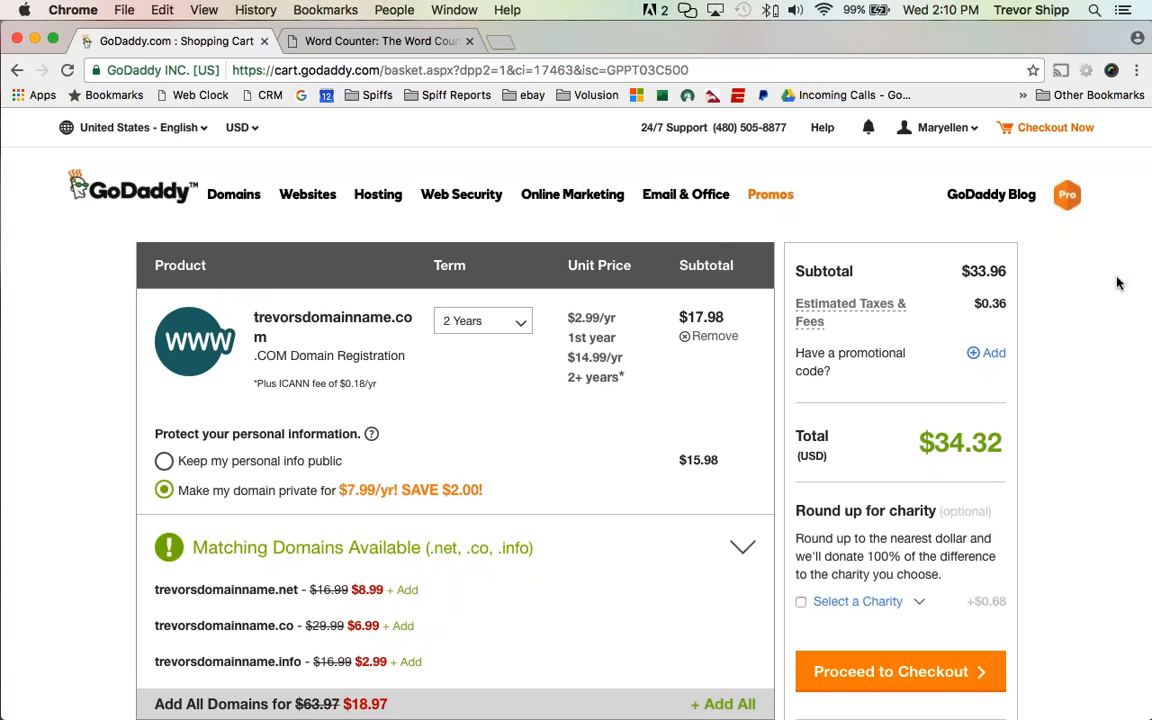
# Examine the cart's two-year domain term, privacy choice, matching domain and cPanel Hosting offers, and order total.
pyautogui.moveTo(535, 283)
pyautogui.mouseDown()
pyautogui.moveTo(462, 281)
pyautogui.moveTo(432, 322)
pyautogui.moveTo(551, 337)
pyautogui.moveTo(538, 284)
pyautogui.mouseUp()
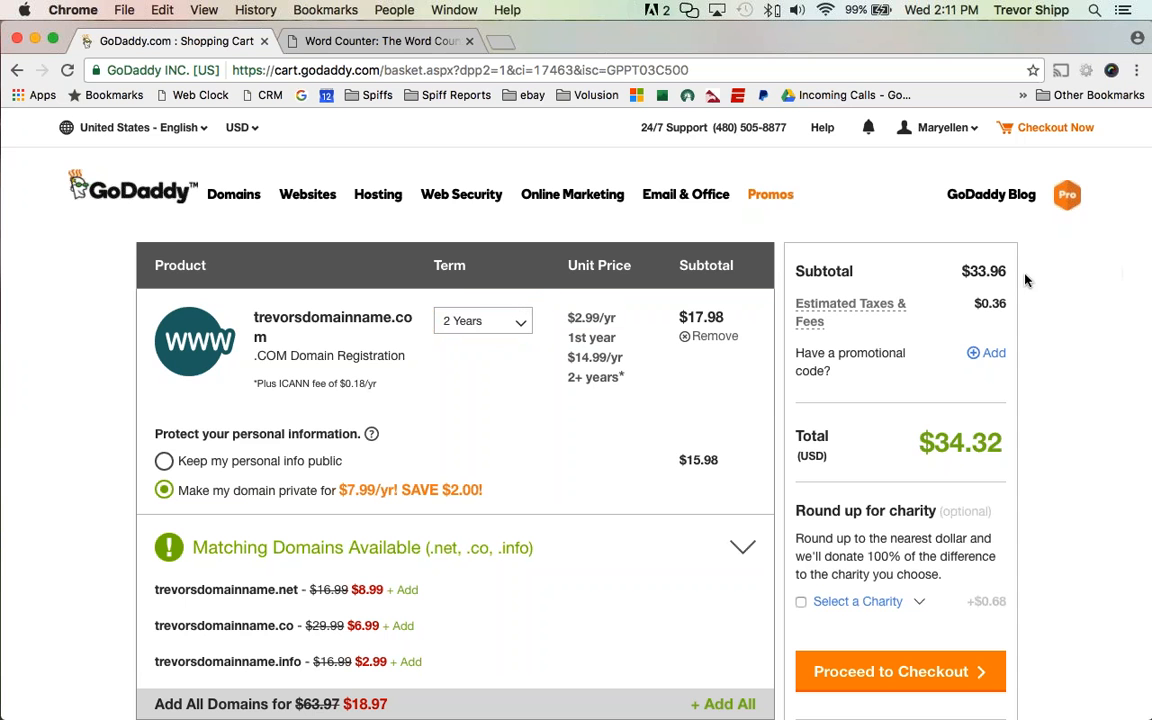
pyautogui.scroll(-1, 493, 378)
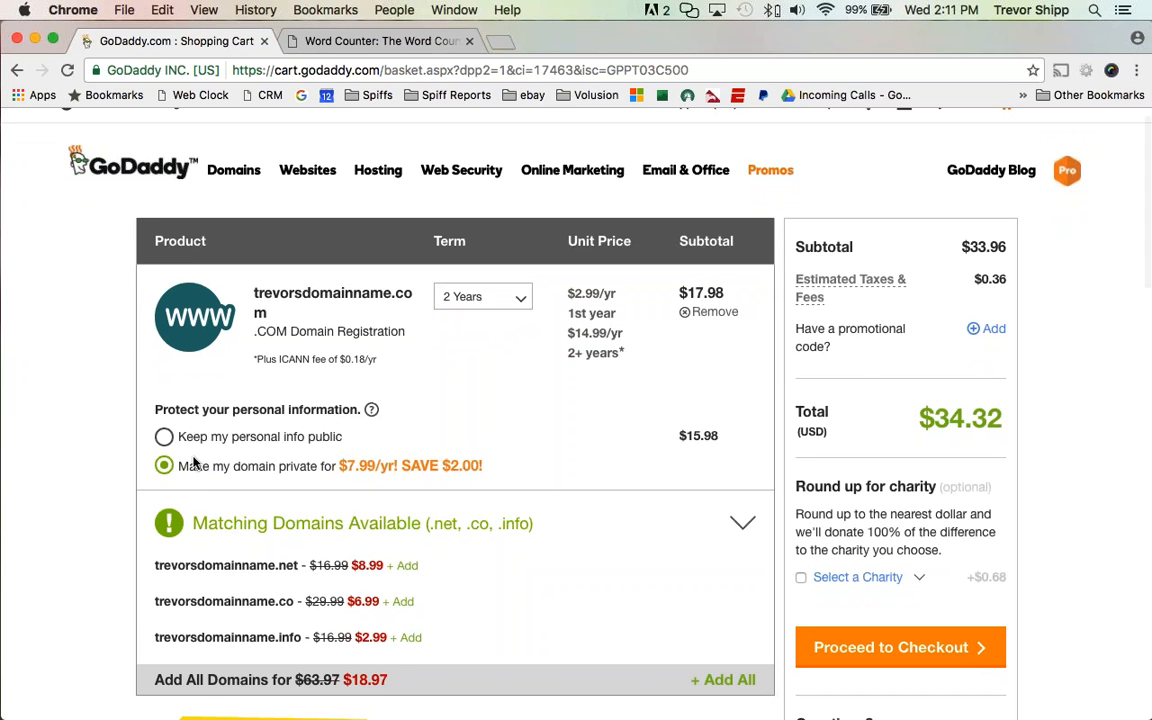
pyautogui.scroll(-5, 200, 475)
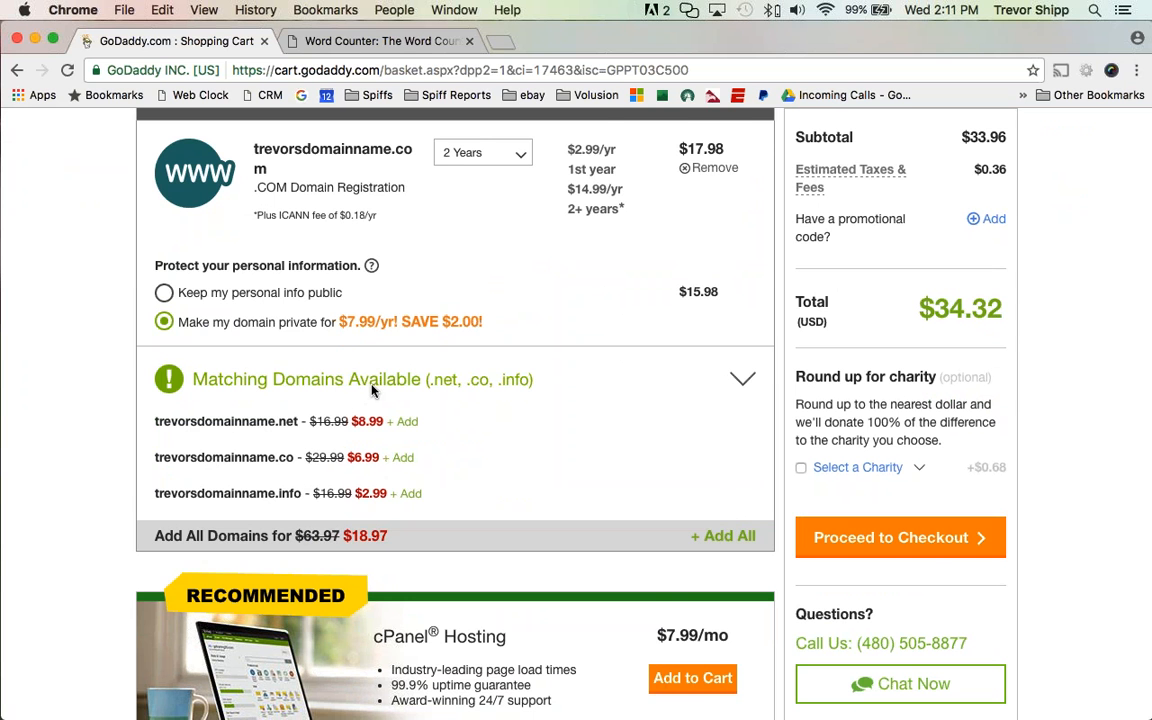
pyautogui.scroll(-5, 340, 390)
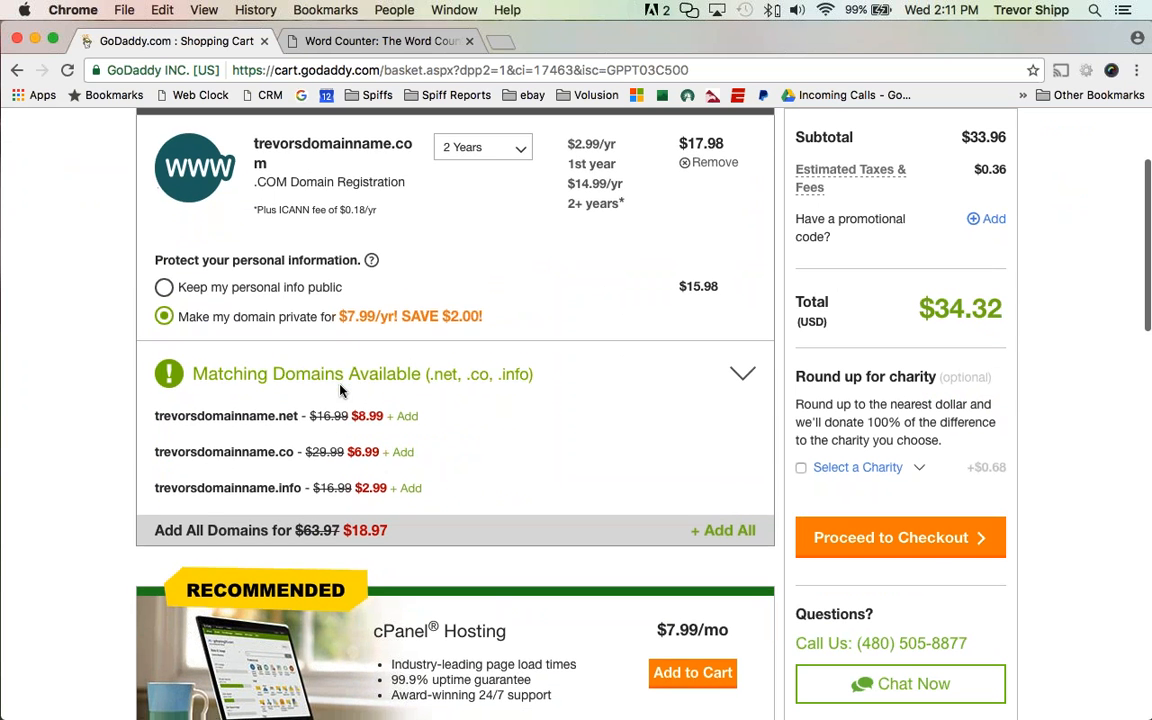
pyautogui.scroll(-4, 340, 390)
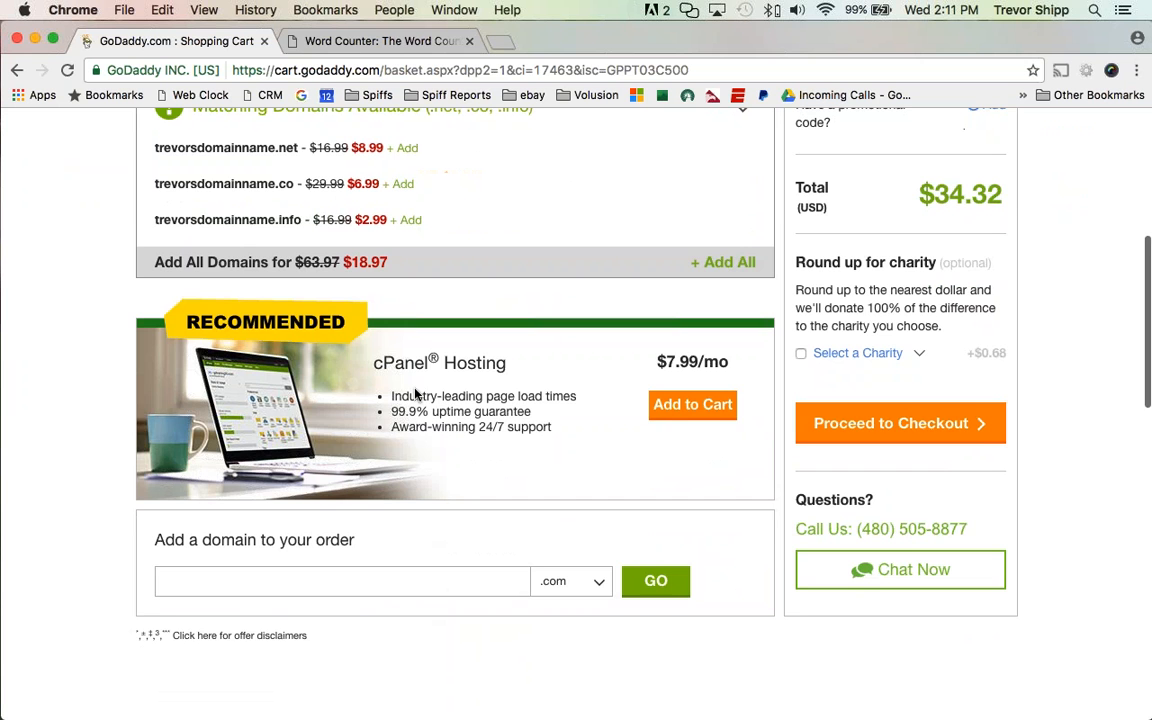
pyautogui.scroll(8, 628, 461)
pyautogui.scroll(7, 628, 461)
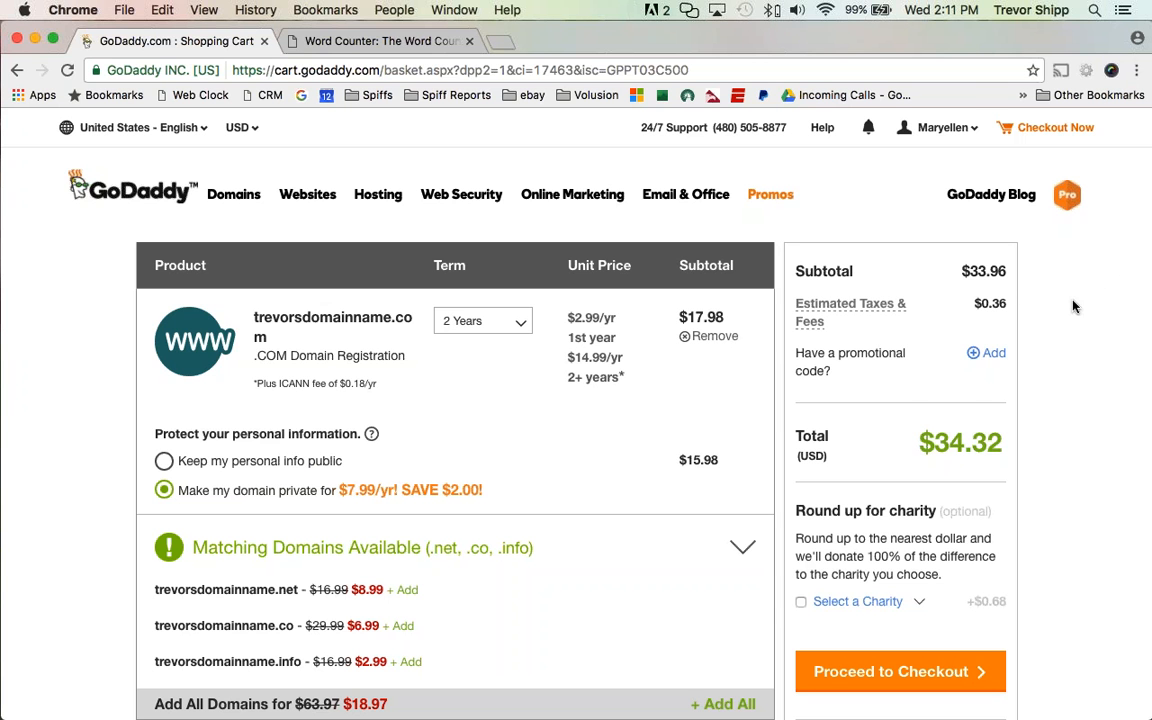
pyautogui.moveTo(1012, 414)
pyautogui.mouseDown()
pyautogui.moveTo(970, 405)
pyautogui.moveTo(892, 428)
pyautogui.moveTo(985, 468)
pyautogui.moveTo(1021, 470)
pyautogui.moveTo(963, 401)
pyautogui.mouseUp()
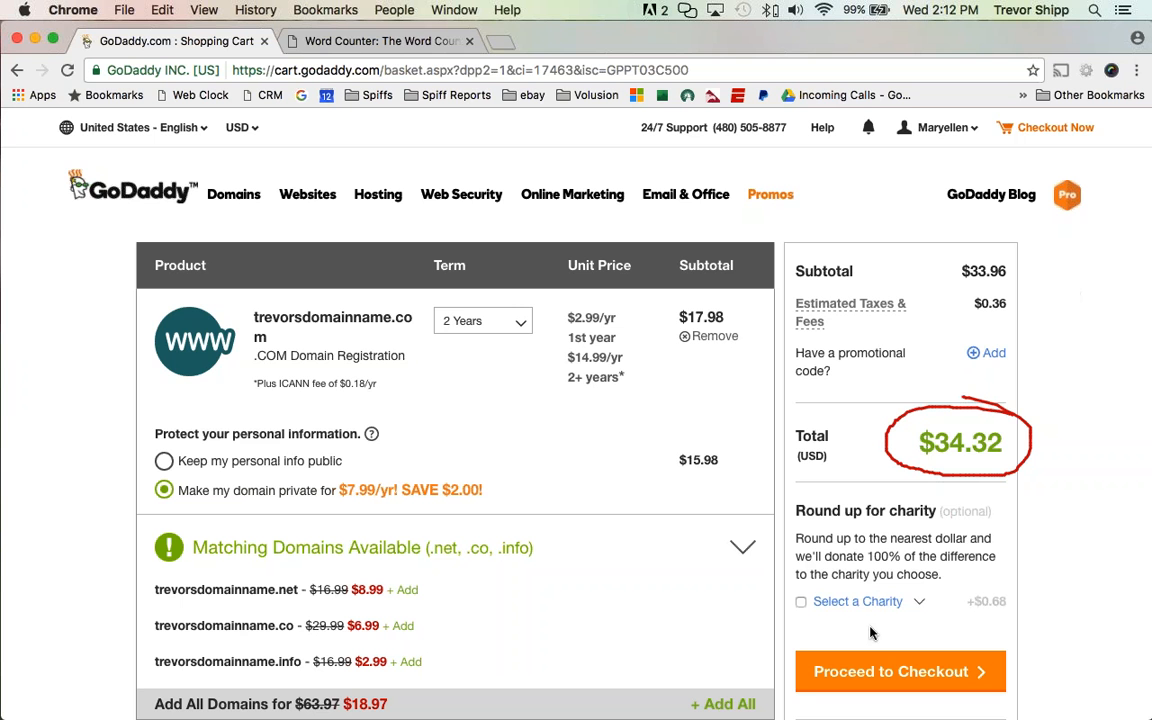
# Proceed to checkout and review the billing information, payment methods and order summary before placing the order.
pyautogui.click(881, 684)
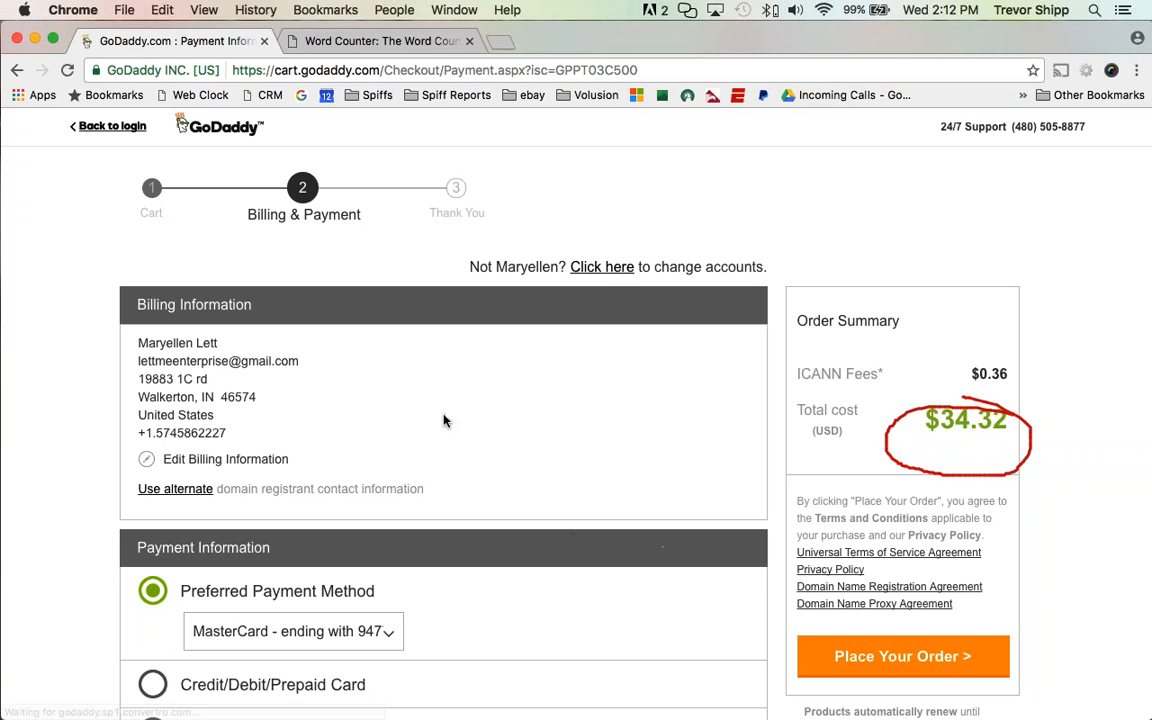
pyautogui.scroll(-5, 428, 351)
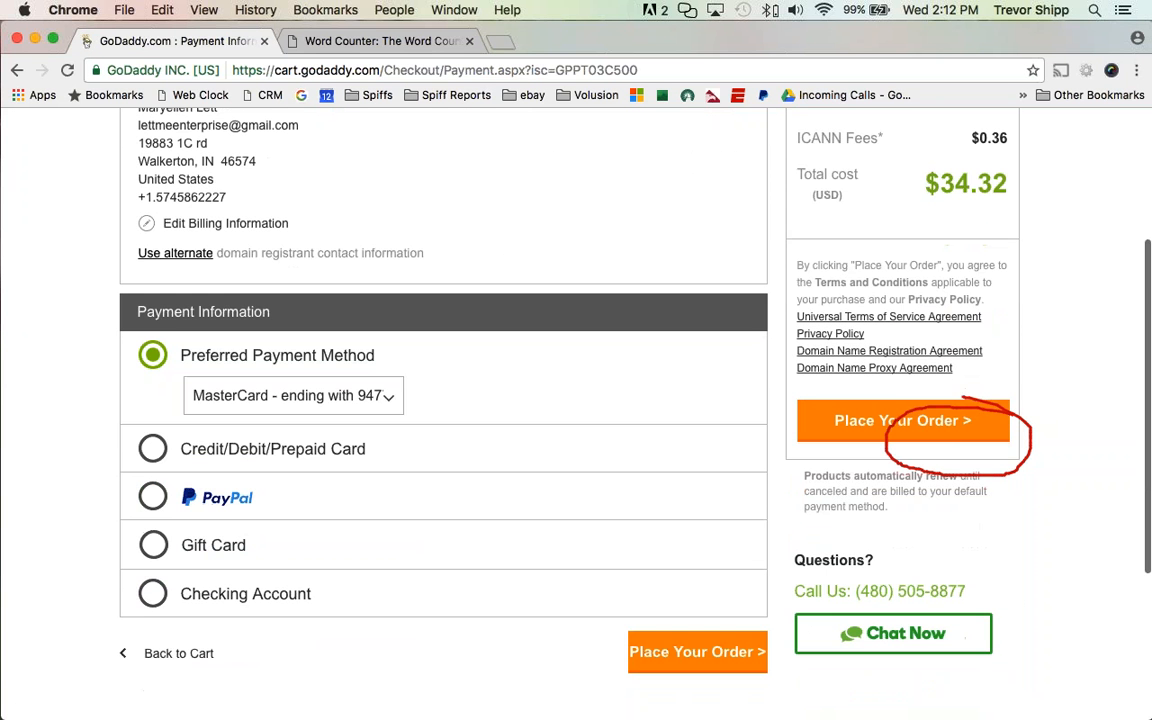
pyautogui.scroll(3, 209, 355)
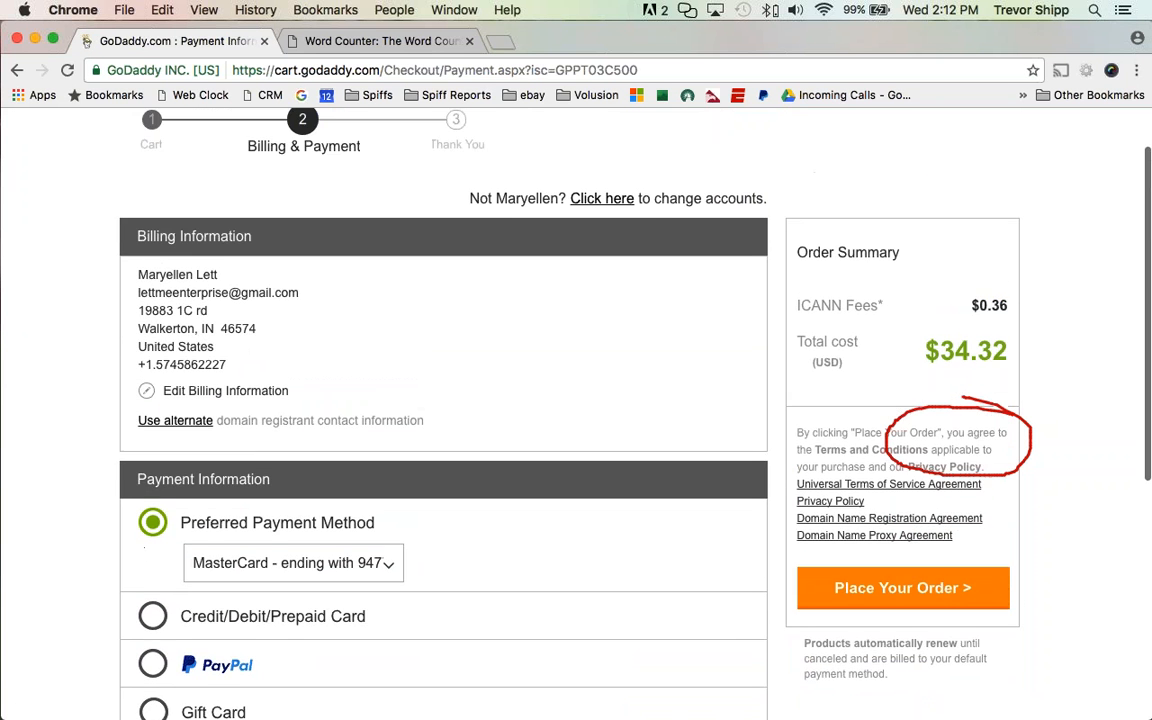
pyautogui.scroll(-3, 209, 355)
pyautogui.scroll(5, 209, 355)
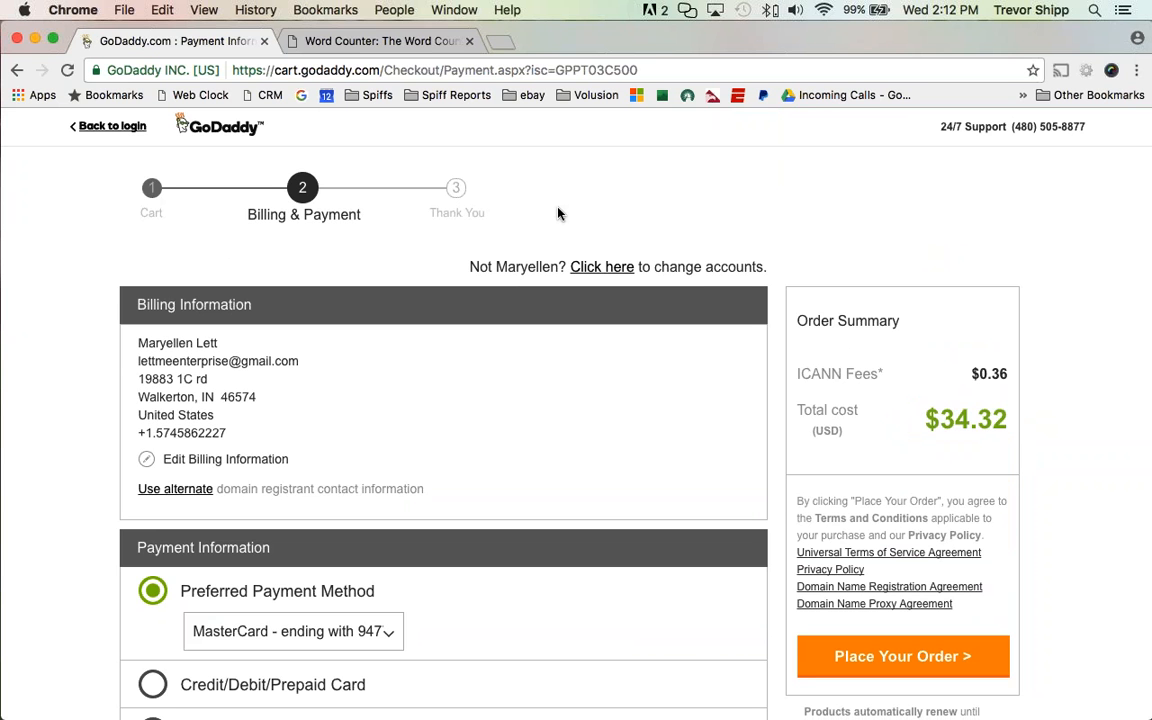
# Switch to the Word Counter page and move it into its own browser window, leaving a new blank tab beside the checkout.
pyautogui.click(420, 45)
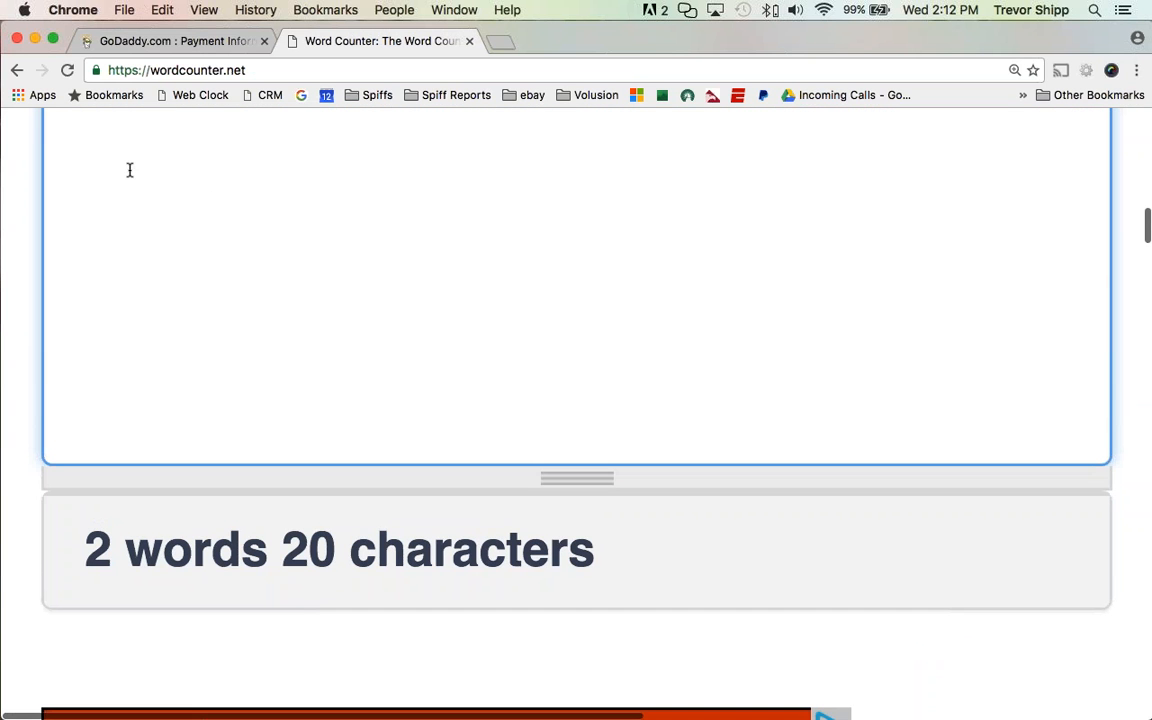
pyautogui.click(497, 41)
pyautogui.moveTo(345, 41); pyautogui.dragTo(1151, 45)
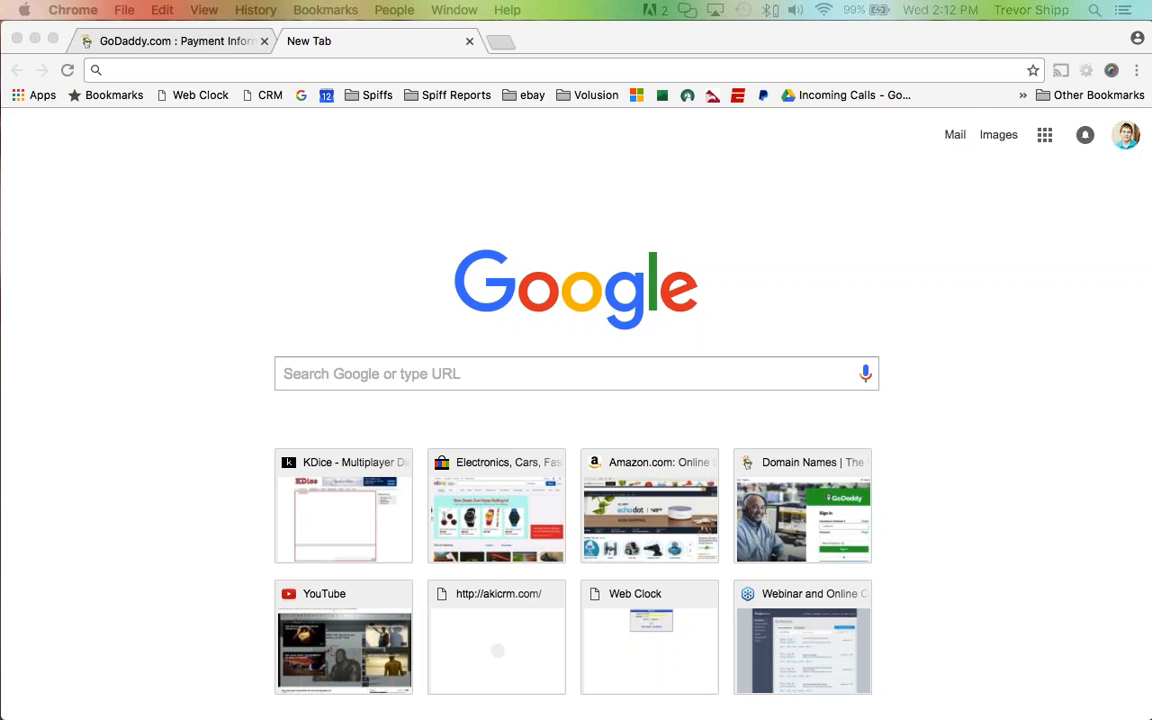
pyautogui.moveTo(340, 718); pyautogui.dragTo(316, 5)
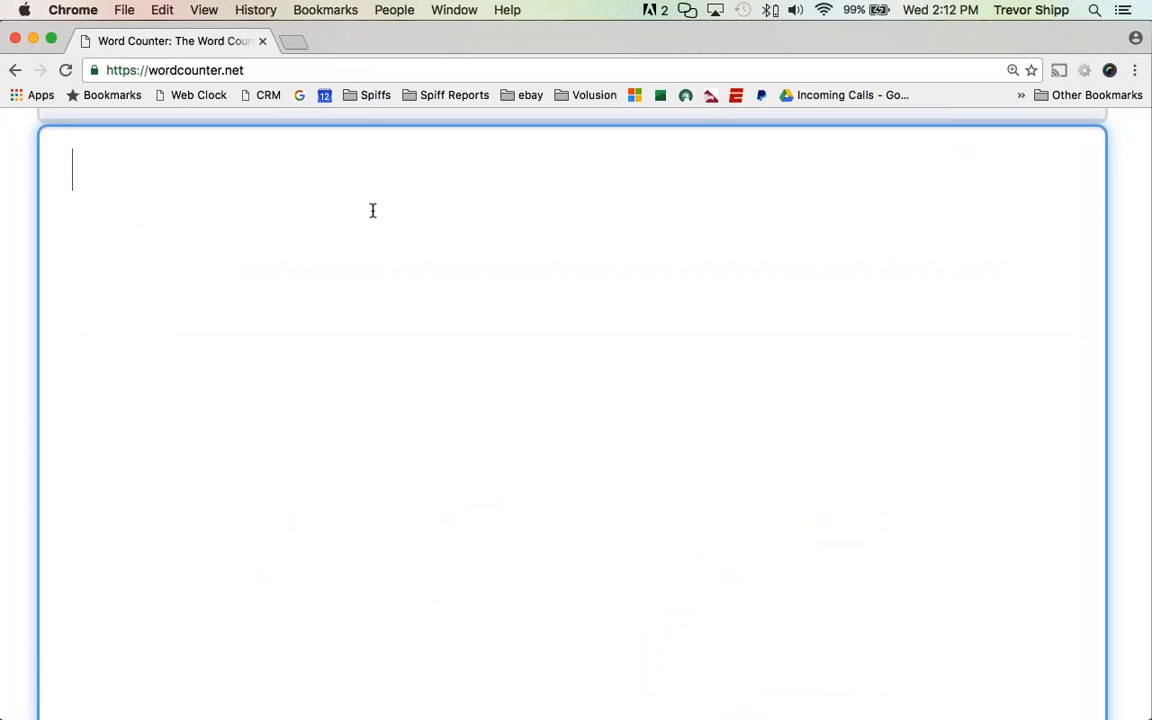
# Write the heading "GoDaddy Information:" in the Word Counter text area, followed by a blank line.
pyautogui.write('GoD')
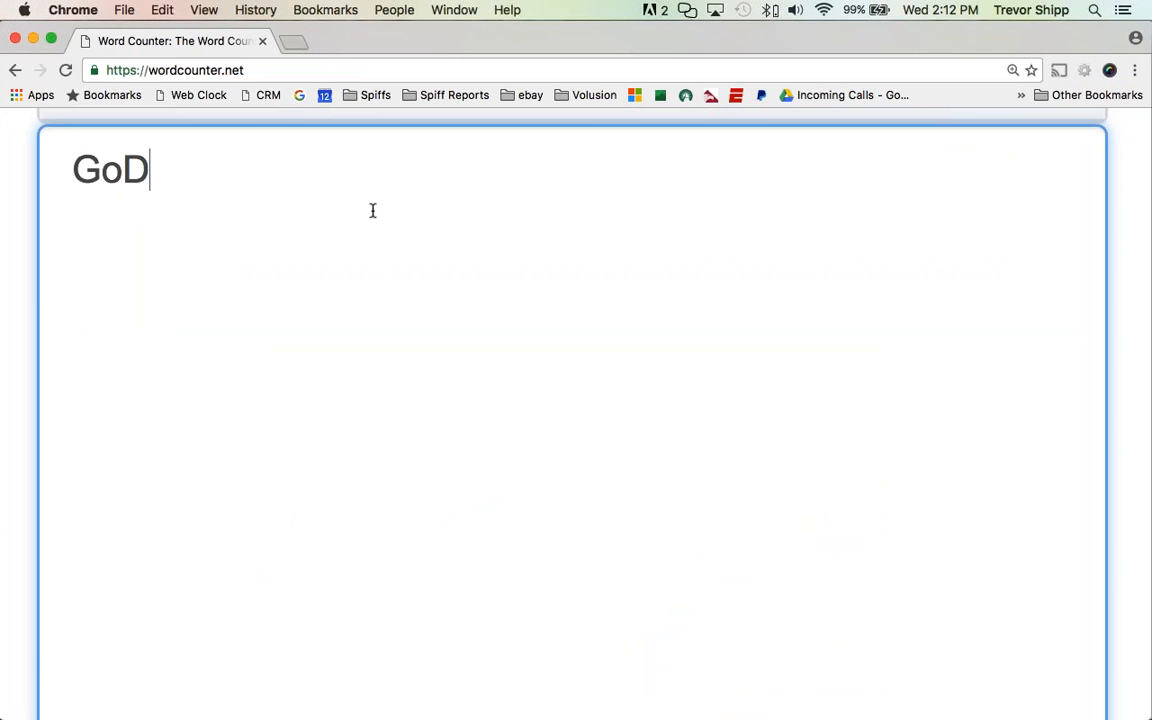
pyautogui.write('addy Information:')
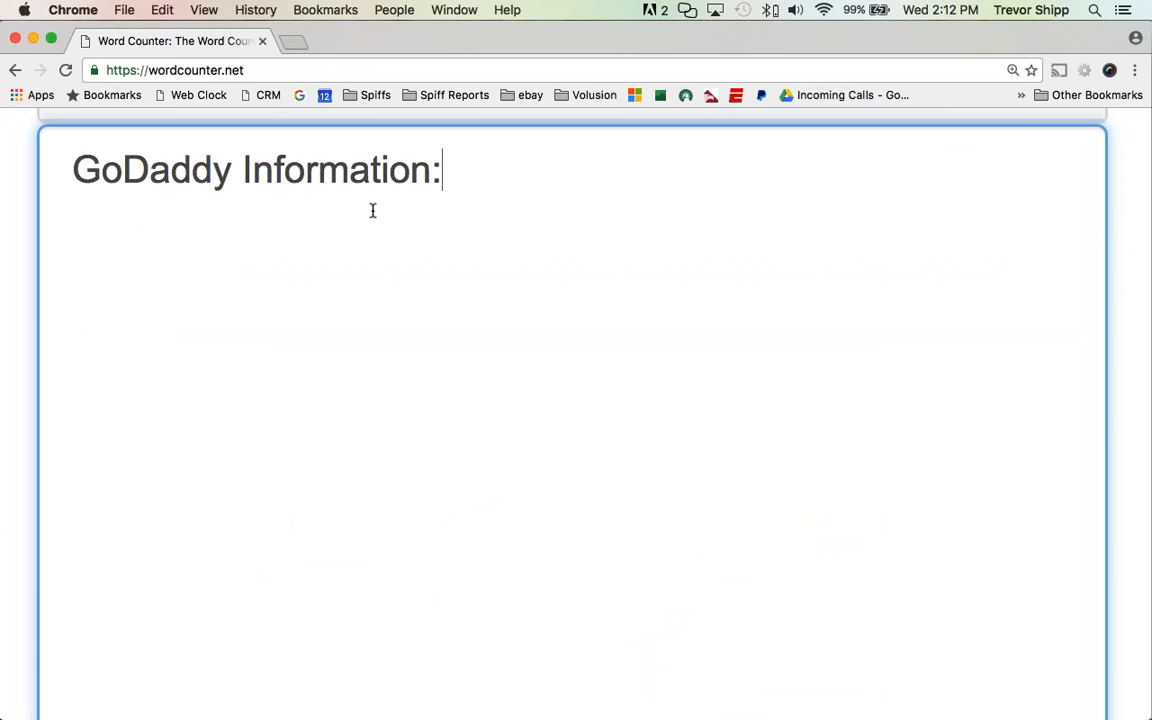
pyautogui.press('Return')
pyautogui.press('Return')
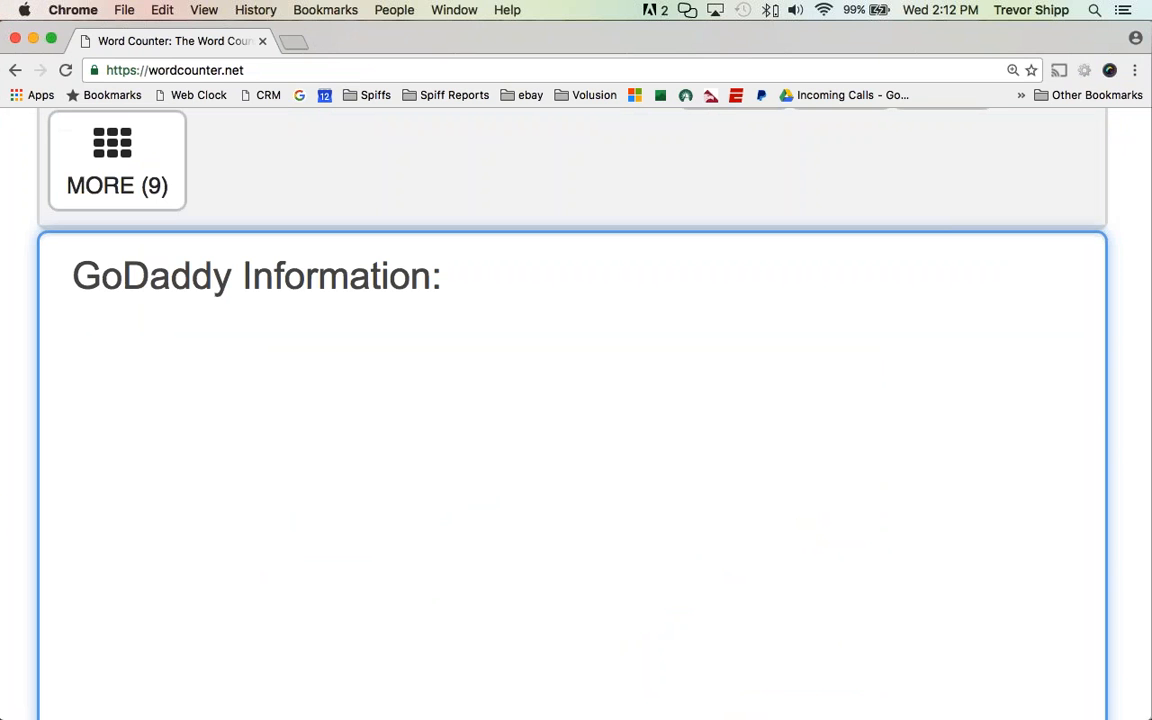
# List "1. username", "2. customer number" and "3. password" under the heading, and select the words "customer number".
pyautogui.write('1. username')
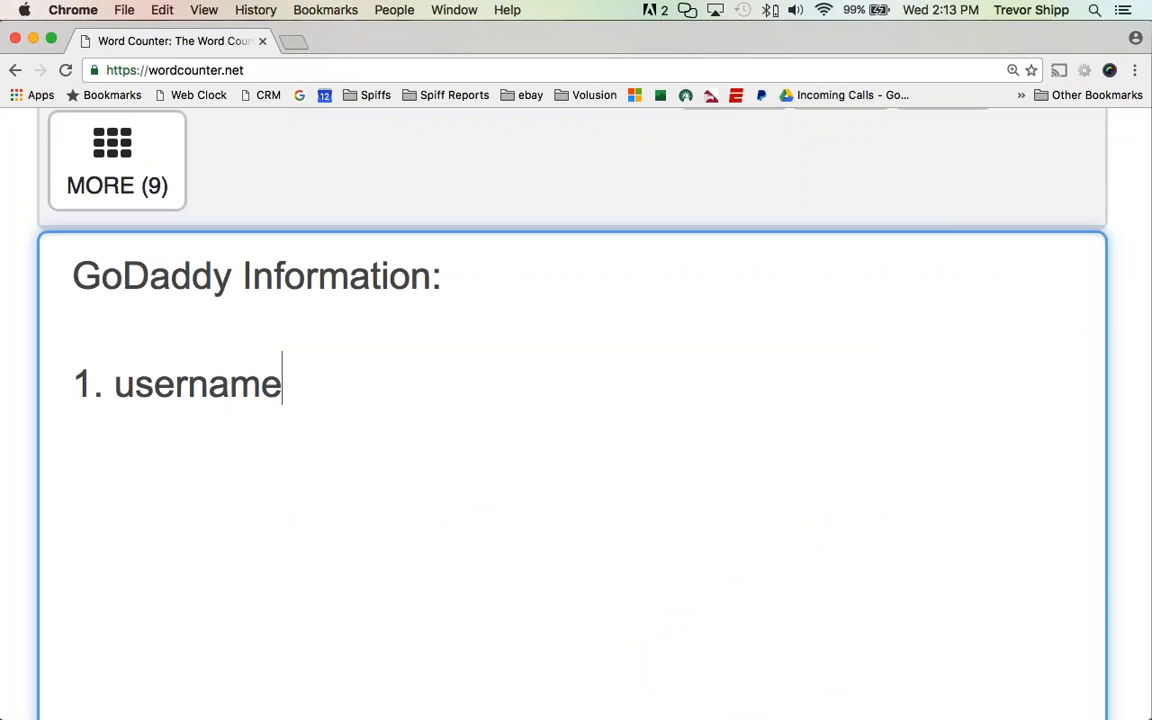
pyautogui.press('Return')
pyautogui.write('2. customer number')
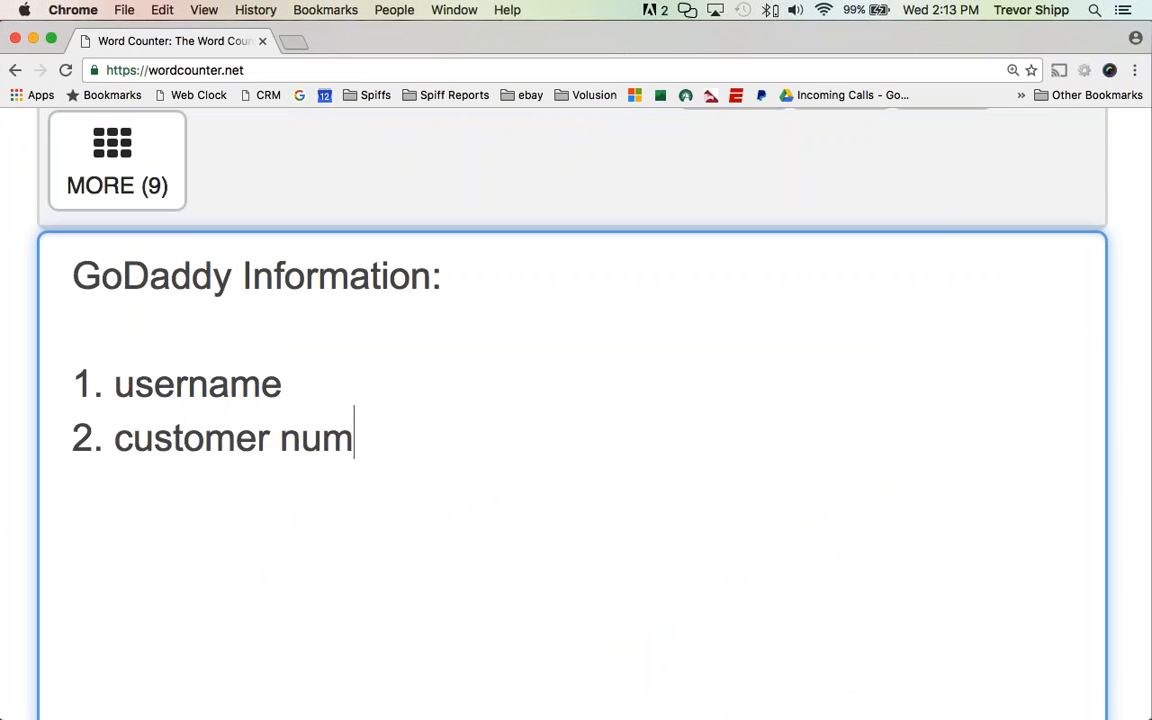
pyautogui.press('Return')
pyautogui.write('3. password')
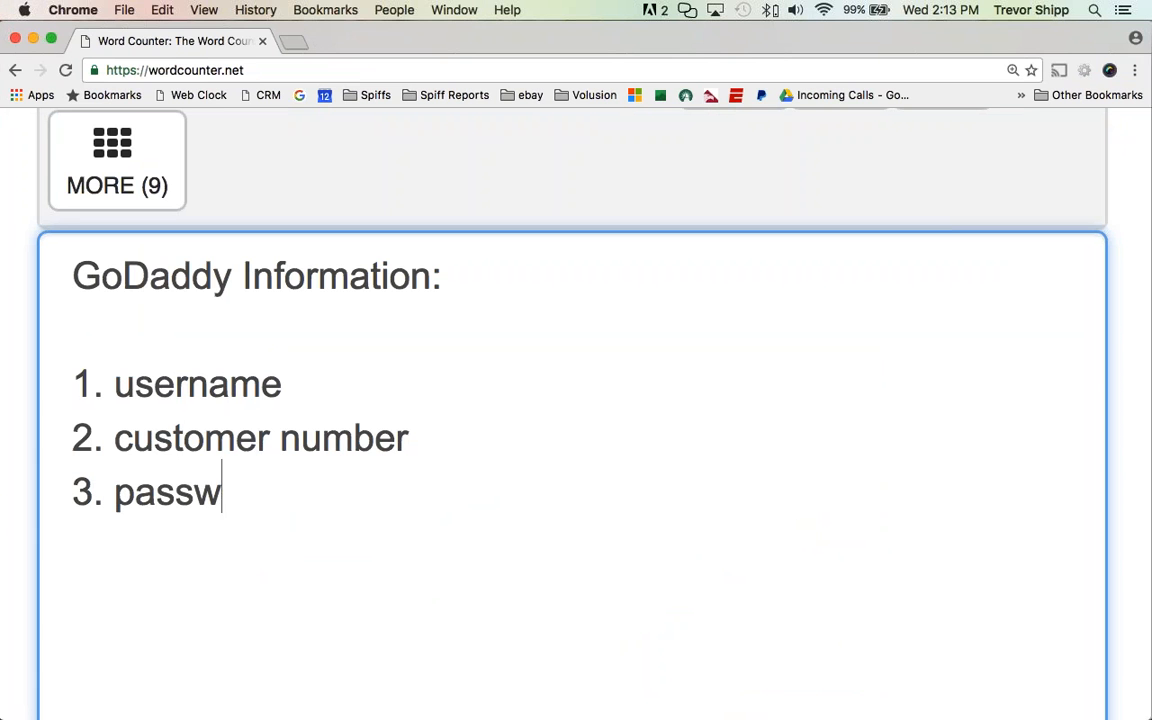
pyautogui.press('Return')
pyautogui.press('Return')
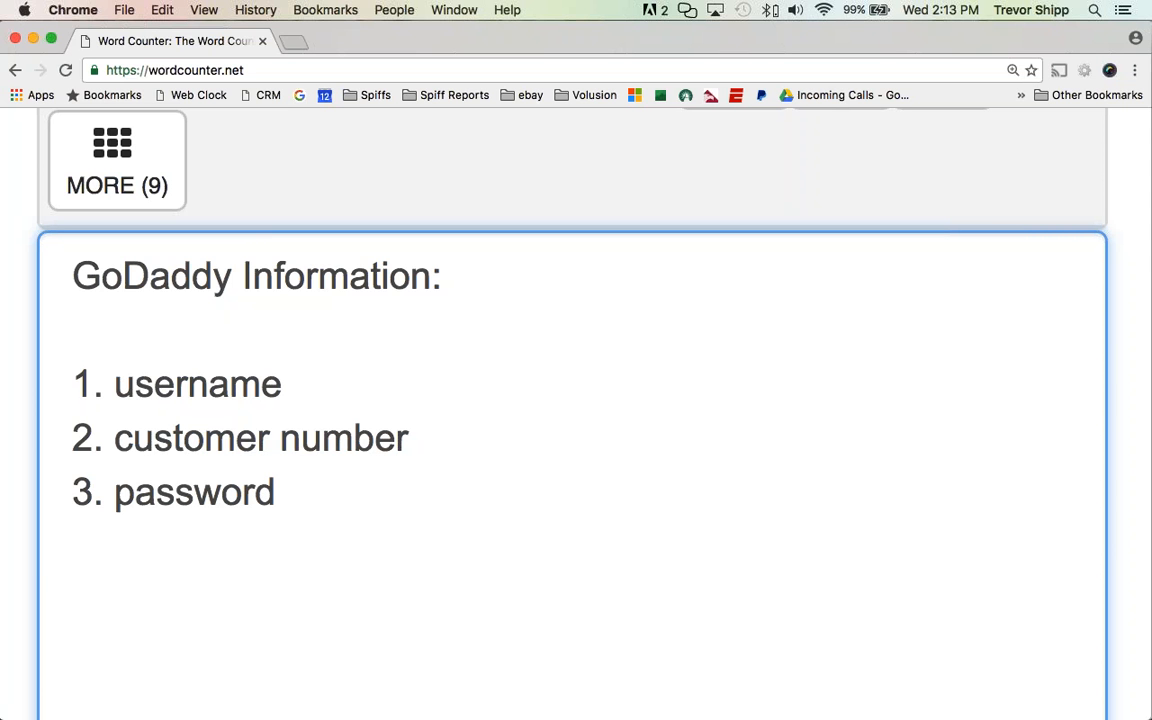
pyautogui.moveTo(114, 438); pyautogui.dragTo(479, 442)
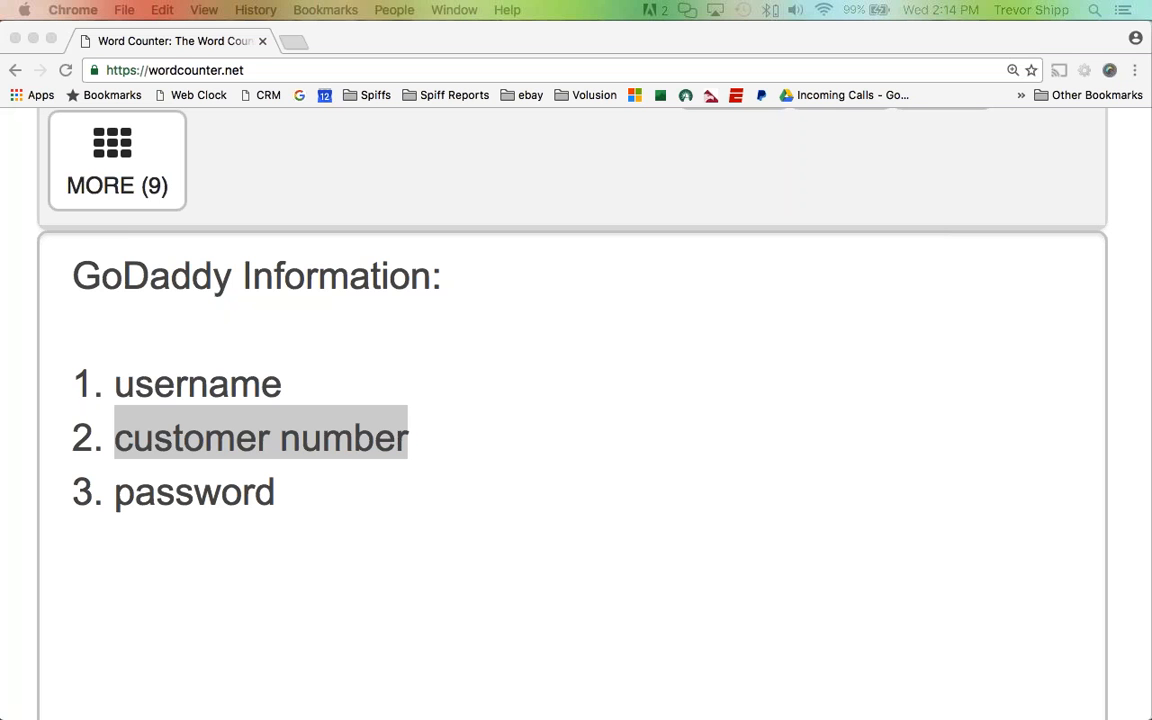
# Bring the GoDaddy My Account window to the front, then reposition and enlarge it to fill the screen.
pyautogui.moveTo(960, 122); pyautogui.dragTo(1033, 131)
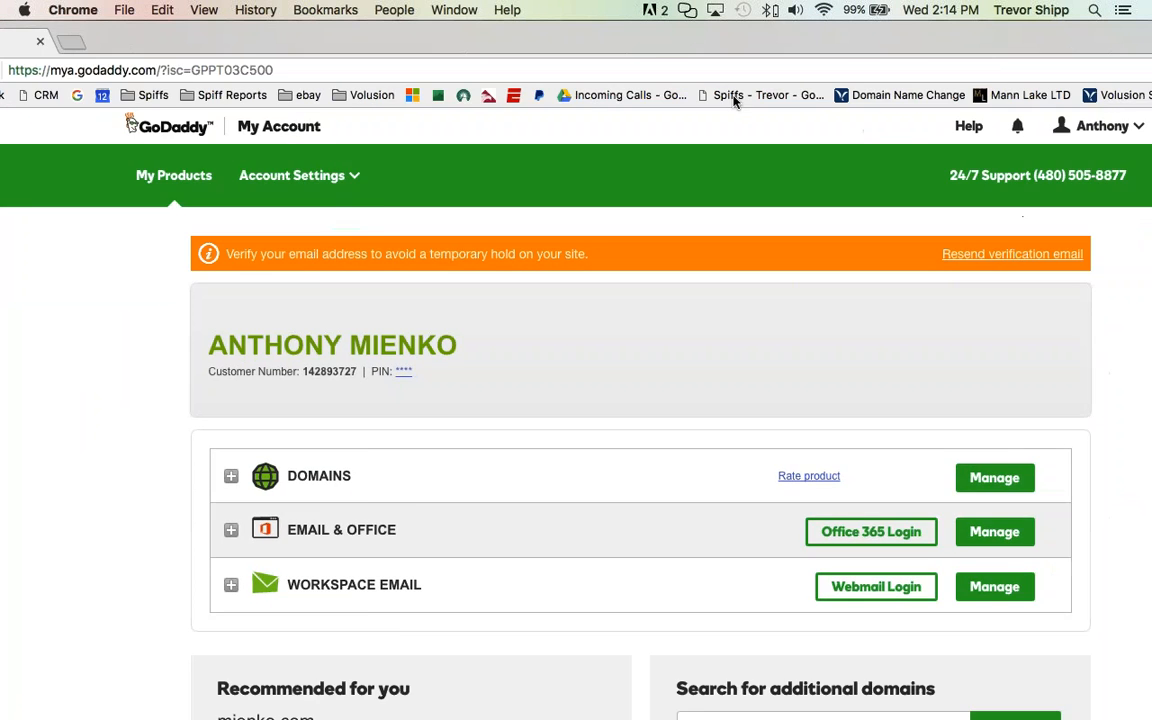
pyautogui.moveTo(644, 38); pyautogui.dragTo(803, 18)
pyautogui.moveTo(2, 22); pyautogui.dragTo(259, 181)
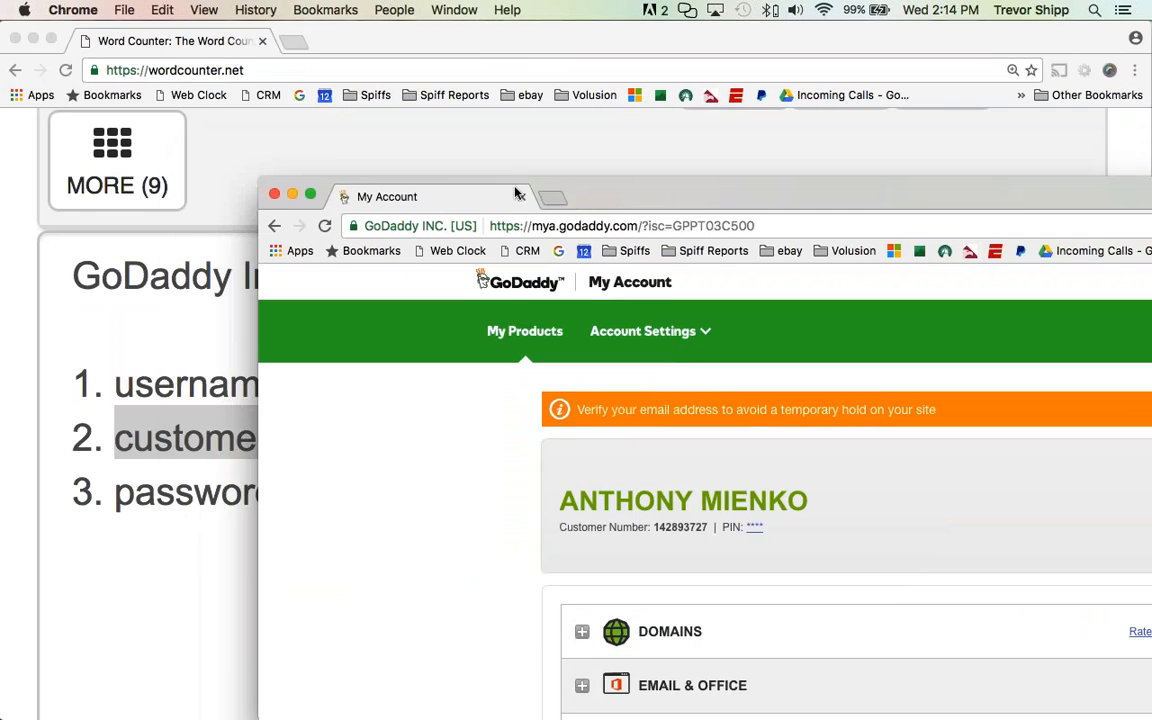
pyautogui.moveTo(573, 190); pyautogui.dragTo(343, 35)
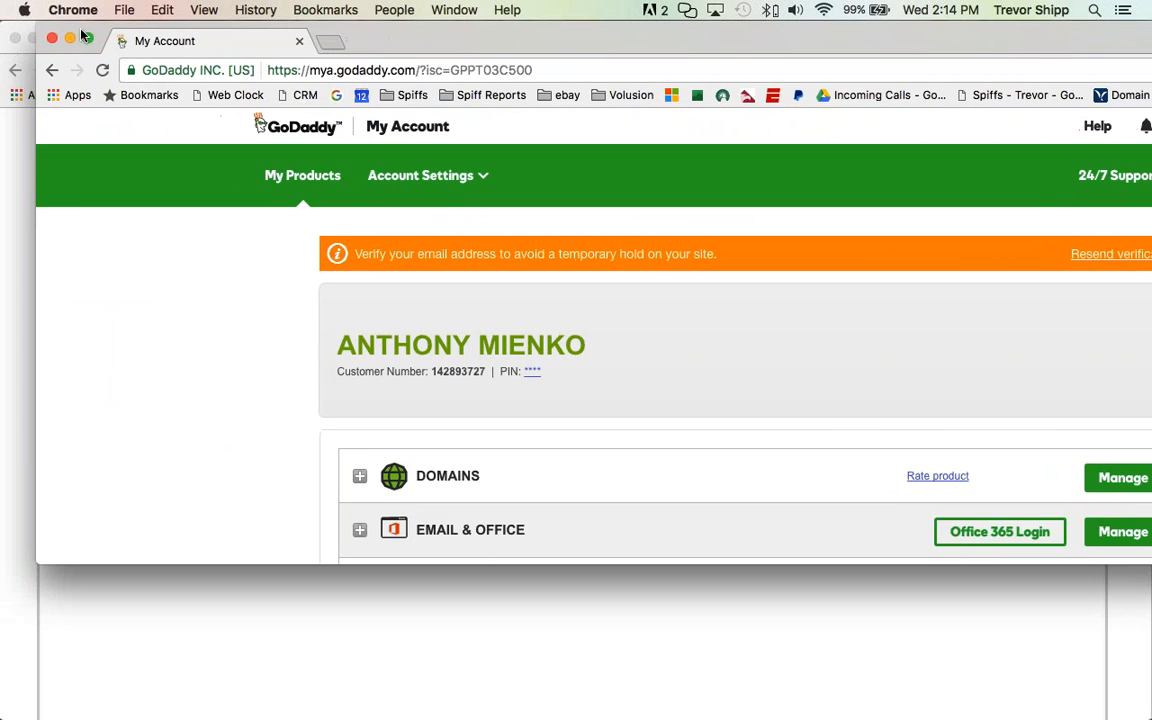
pyautogui.moveTo(40, 28); pyautogui.dragTo(470, 39)
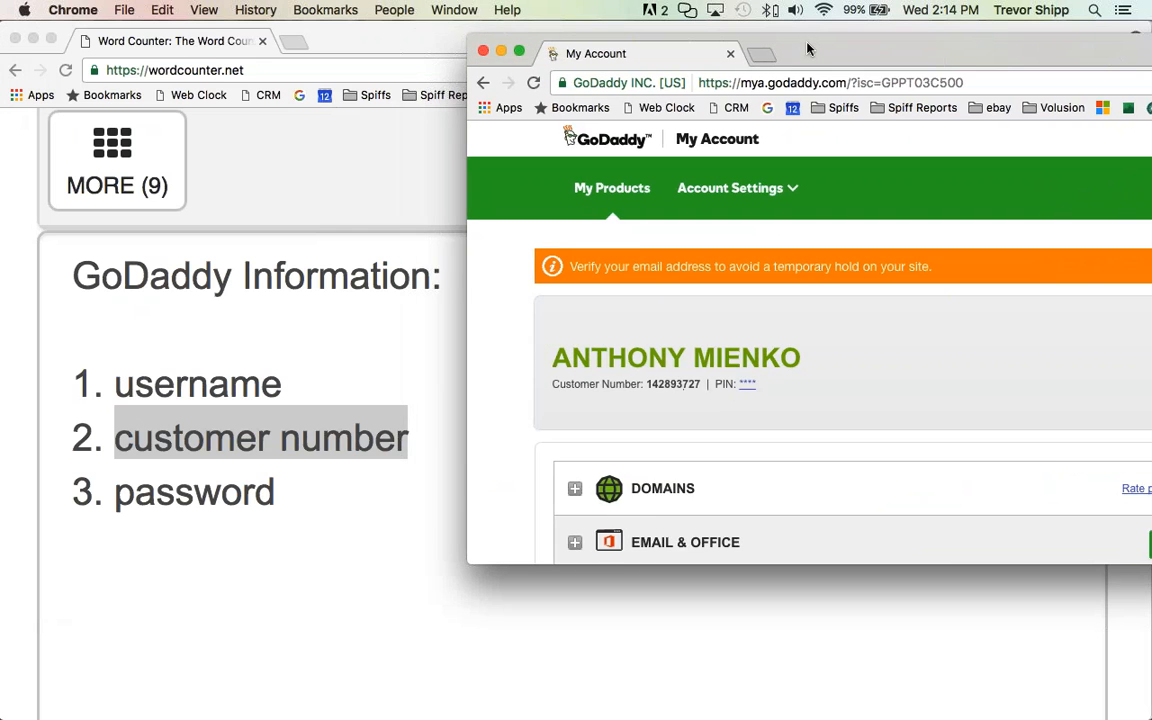
pyautogui.moveTo(809, 42); pyautogui.dragTo(352, 26)
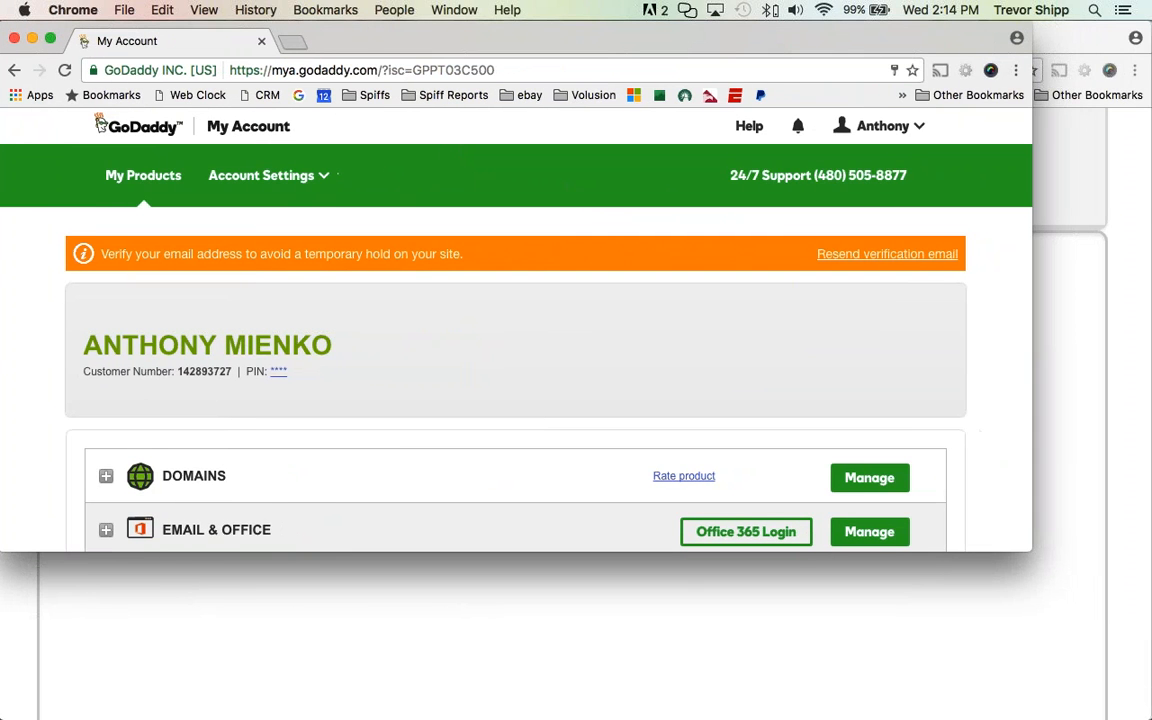
pyautogui.moveTo(1031, 550); pyautogui.dragTo(1151, 719)
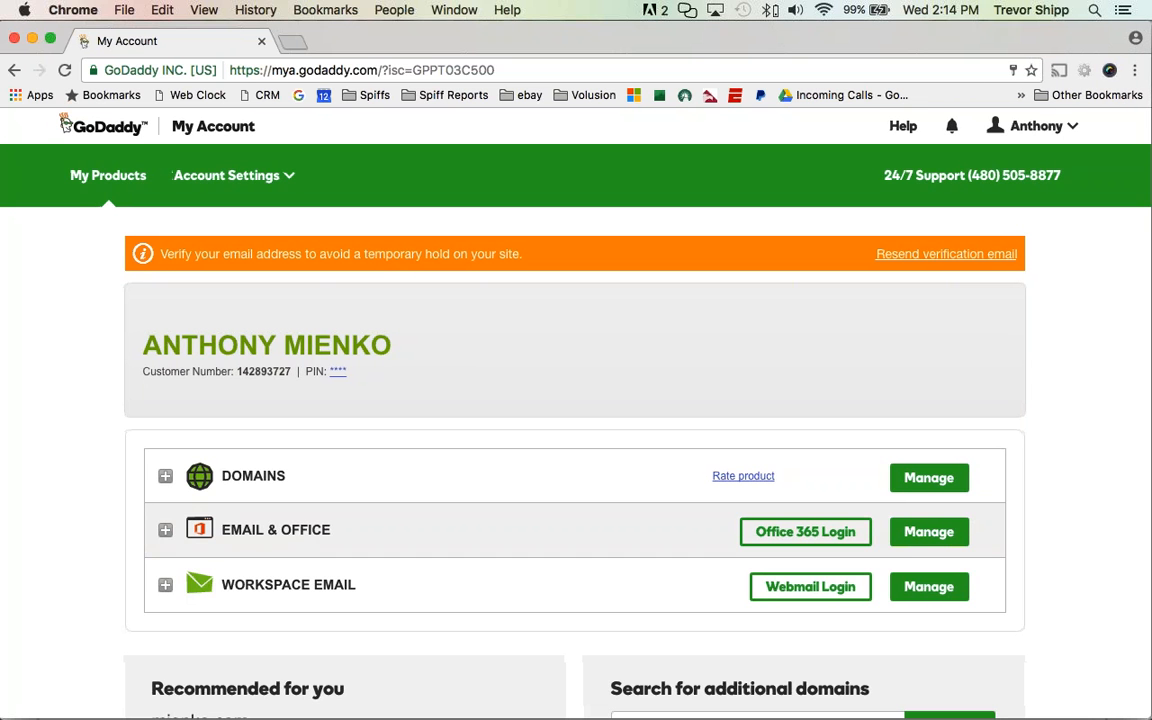
# Enlarge the My Account page's display and examine the customer number, PIN field and product list.
pyautogui.press('super+equal')
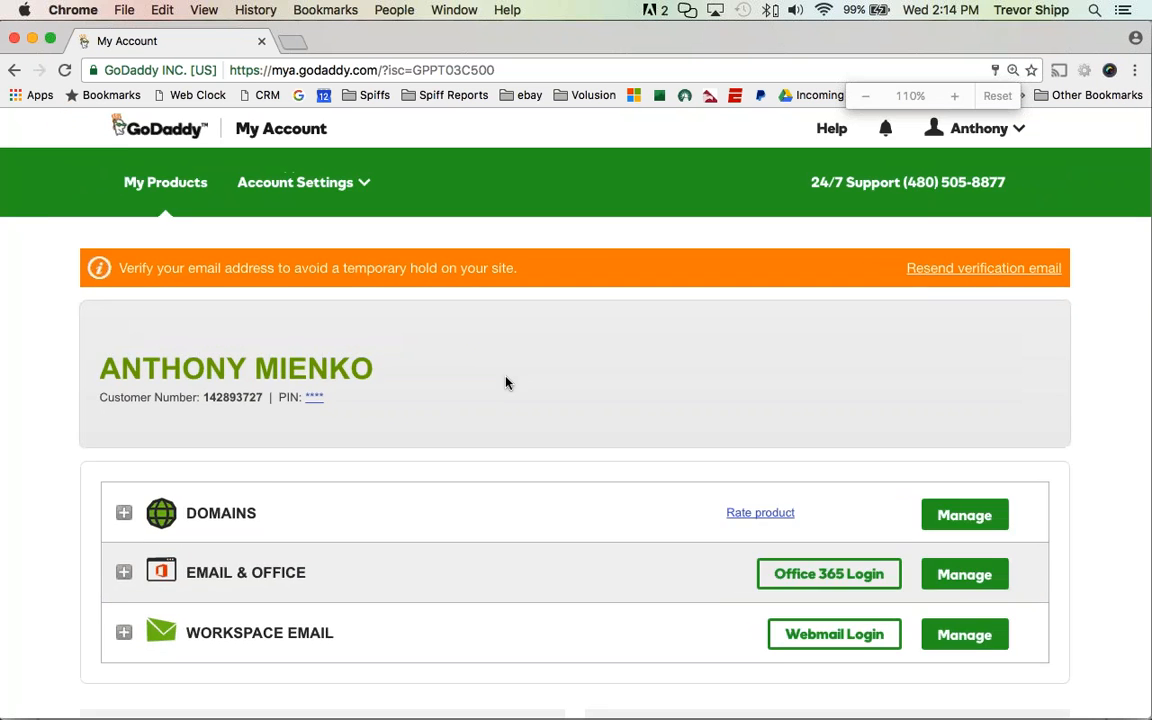
pyautogui.press('super+equal')
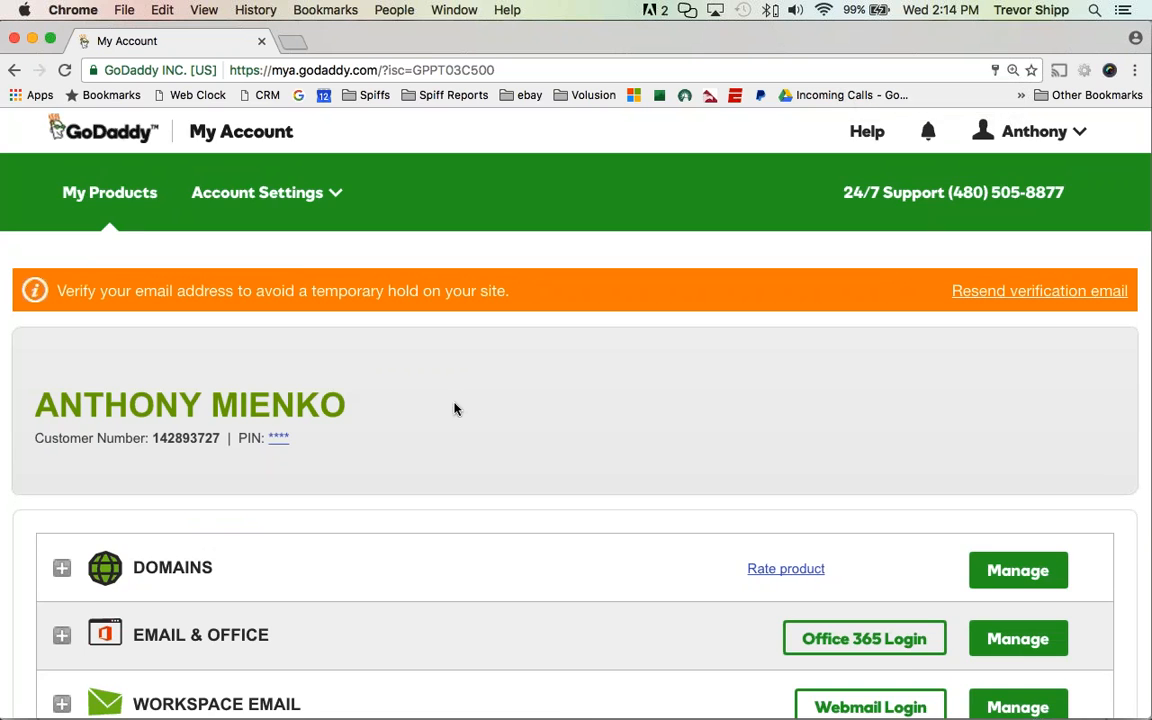
pyautogui.scroll(-2, 455, 406)
pyautogui.scroll(2, 422, 420)
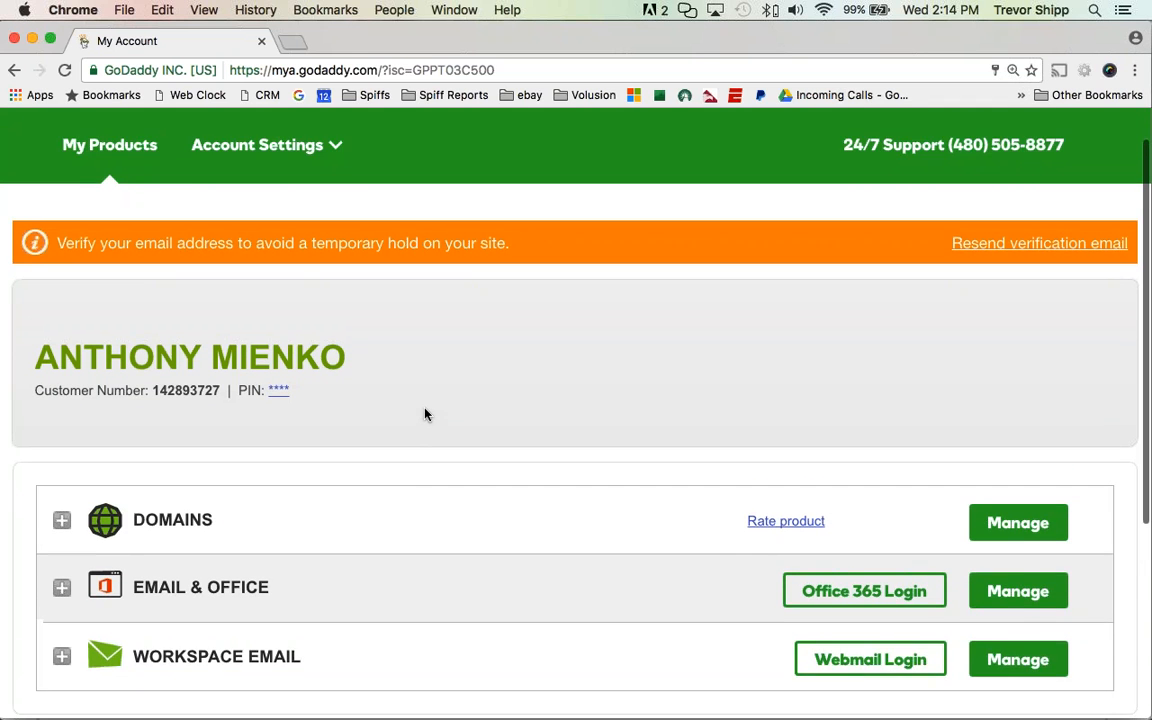
pyautogui.scroll(-3, 425, 414)
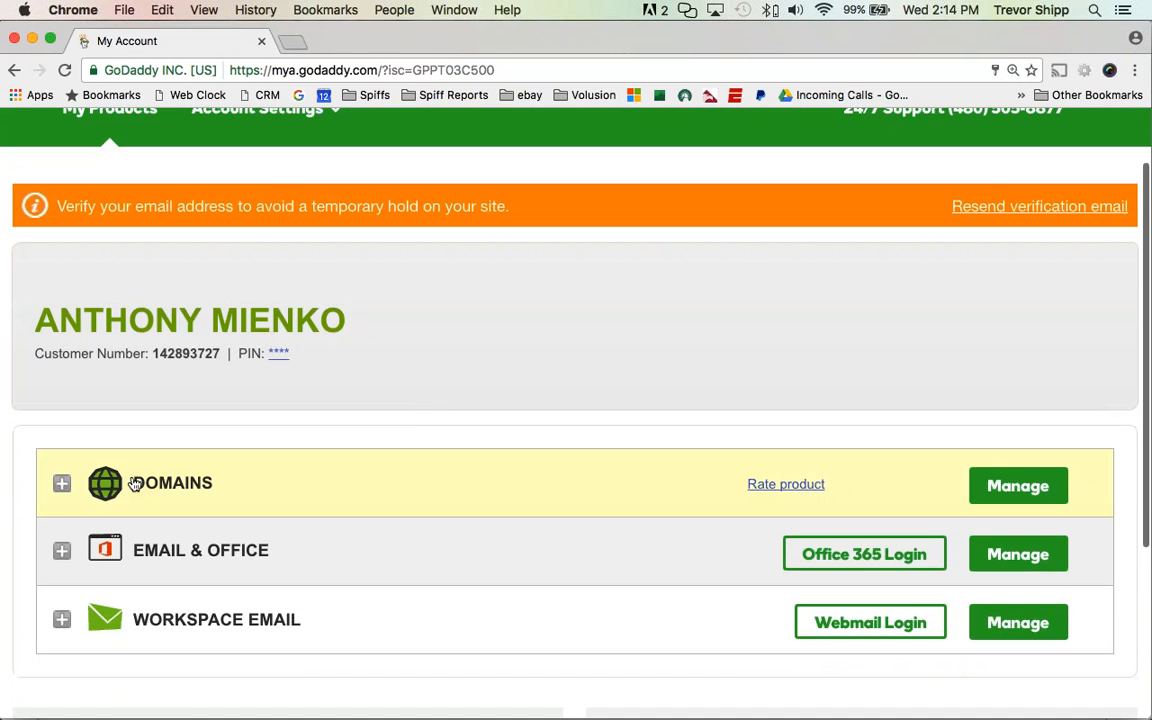
# Expand the Domains section and check the registration type of anyroomfurniture.com.
pyautogui.click(62, 485)
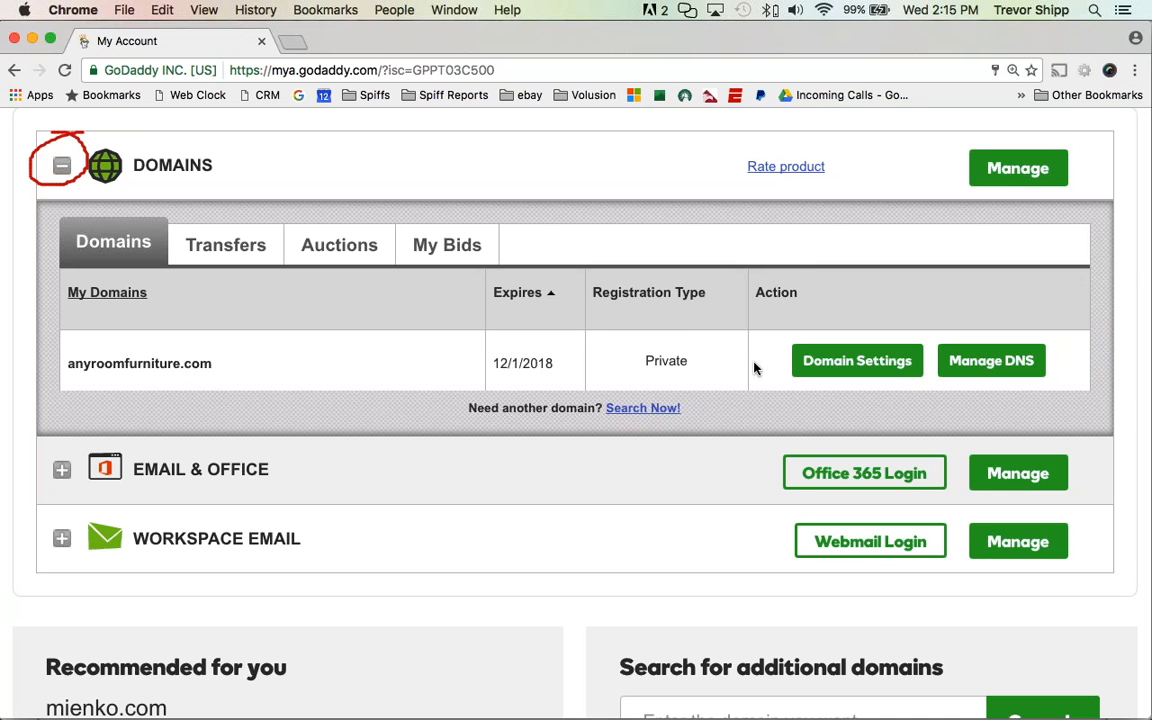
pyautogui.moveTo(668, 342)
pyautogui.mouseDown()
pyautogui.moveTo(645, 383)
pyautogui.moveTo(700, 343)
pyautogui.mouseUp()
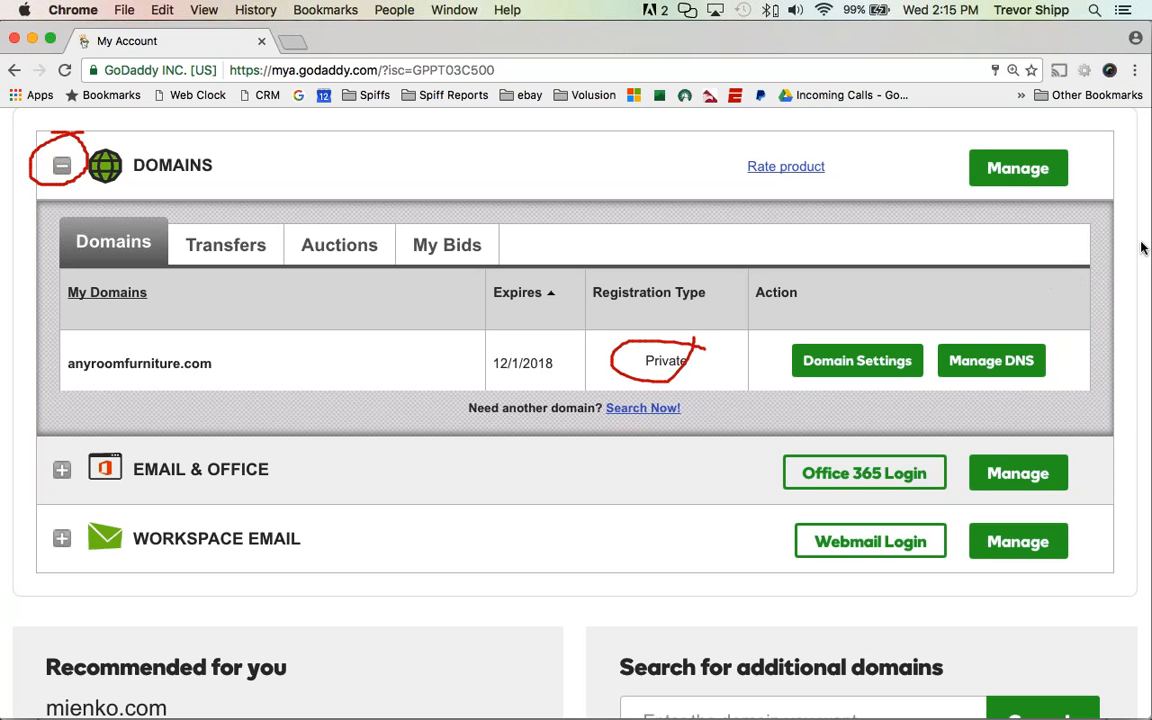
pyautogui.press('Escape')
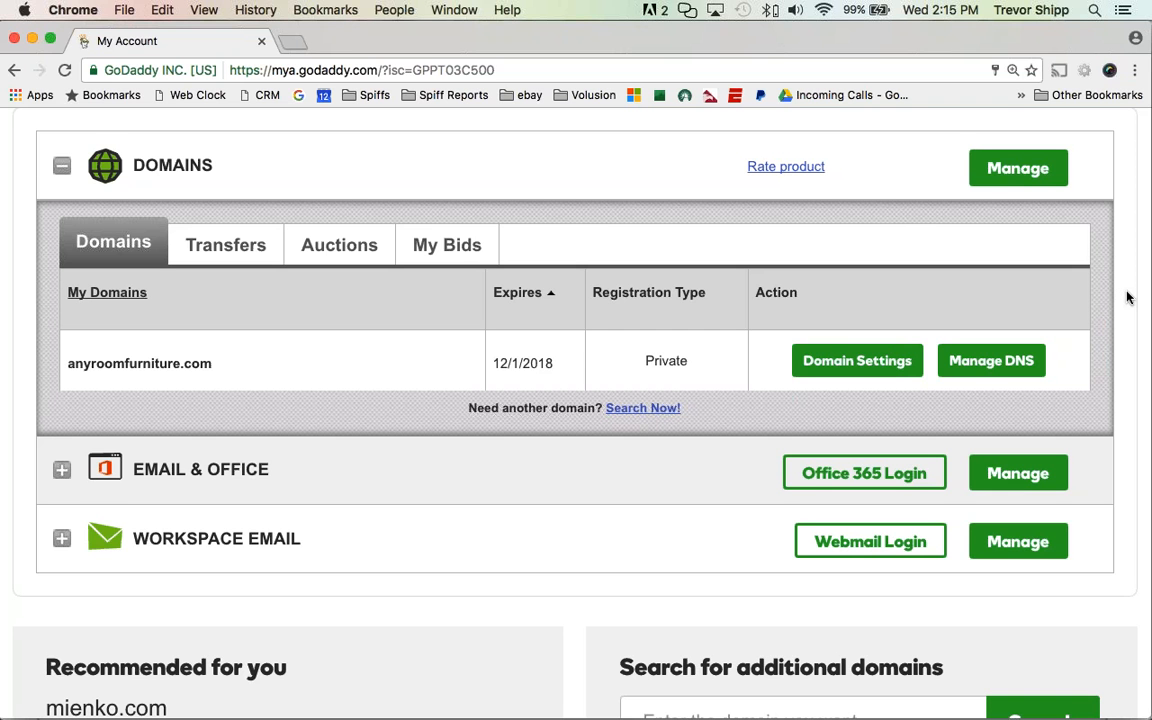
# Circle the Manage DNS option for anyroomfurniture.com with a freehand mark and open the domain's DNS management page.
pyautogui.scroll(1, 1115, 325)
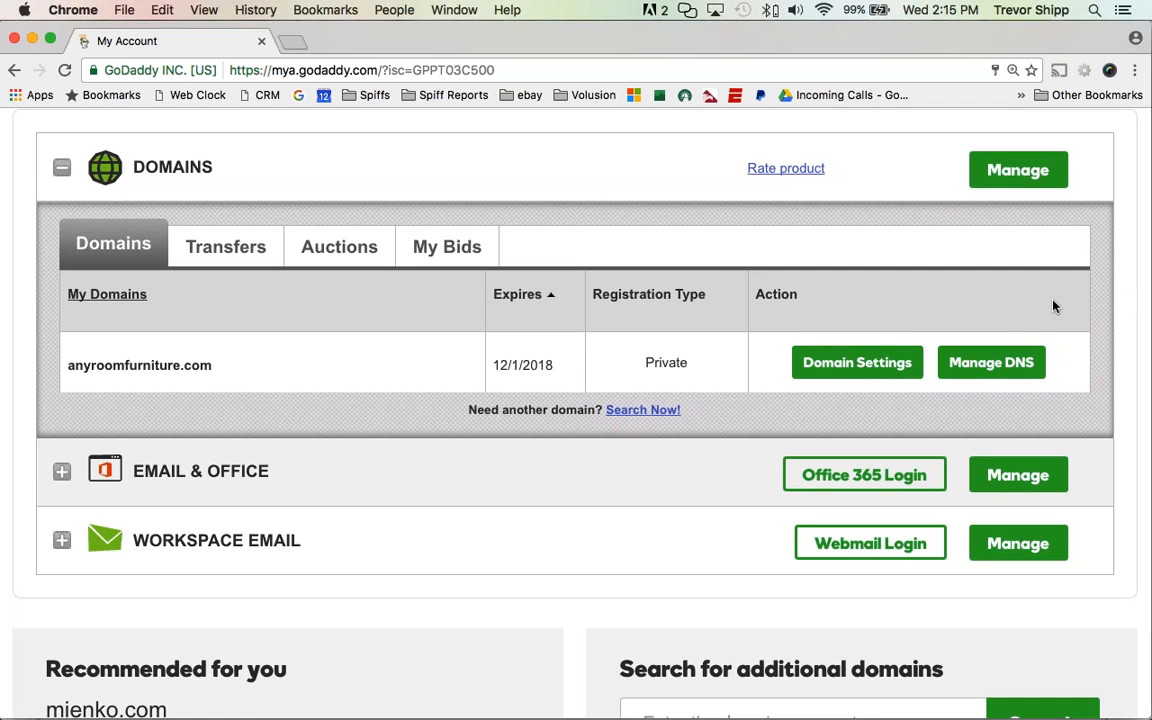
pyautogui.moveTo(930, 357); pyautogui.dragTo(1063, 318)
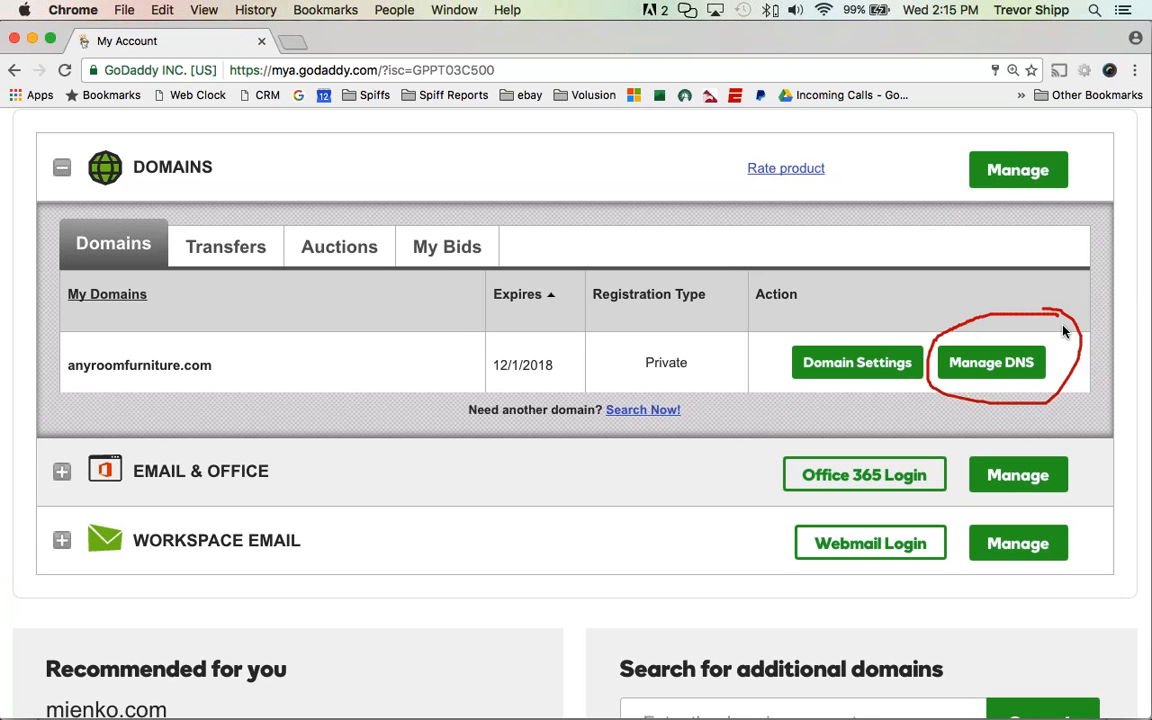
pyautogui.press('Escape')
pyautogui.click(977, 364)
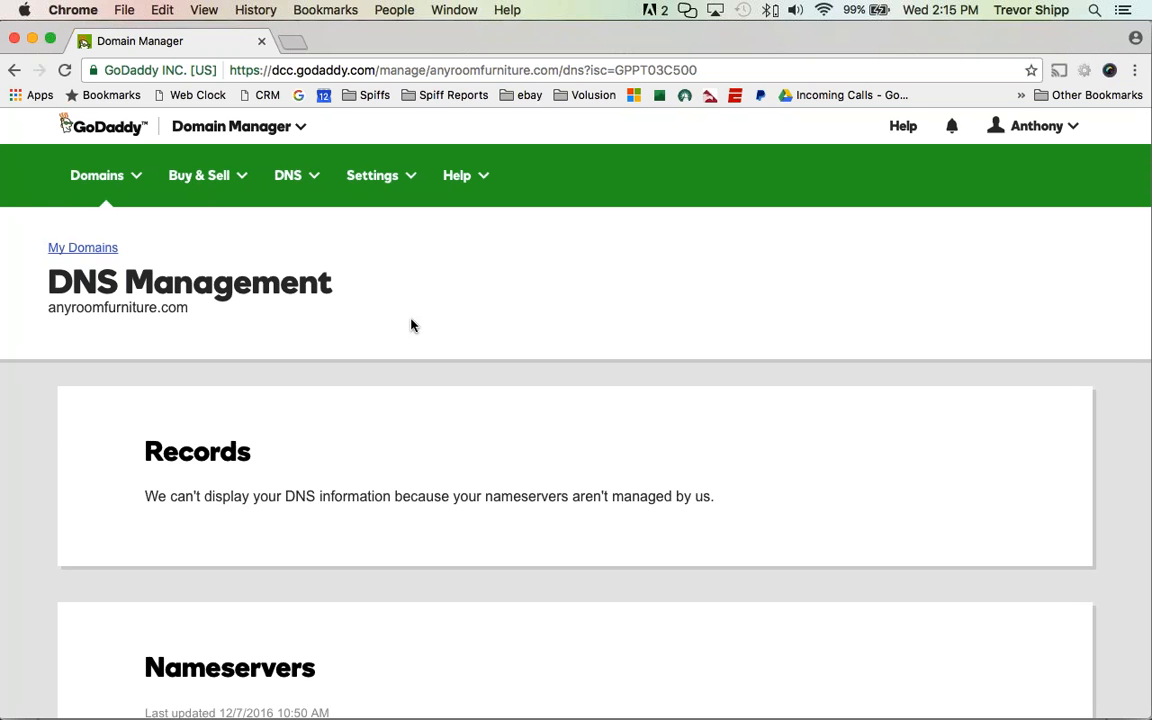
# Enlarge the DNS Management page's display at the Nameservers section and open the custom nameservers for editing.
pyautogui.scroll(-3, 355, 319)
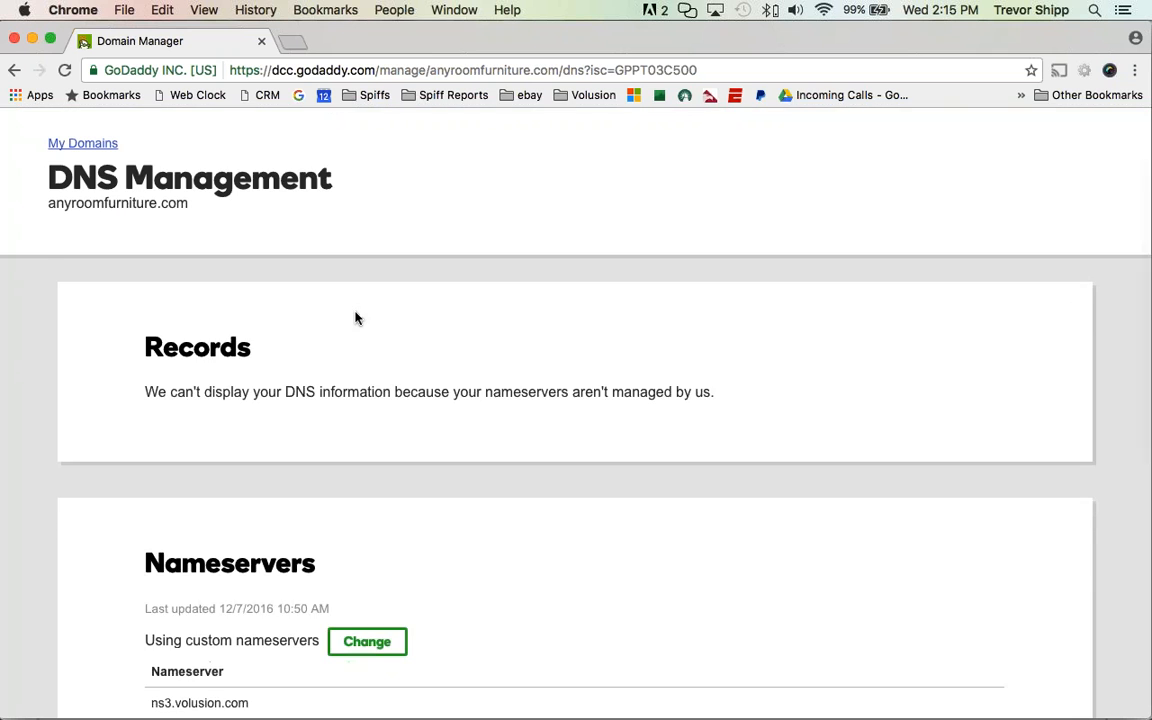
pyautogui.scroll(1, 355, 319)
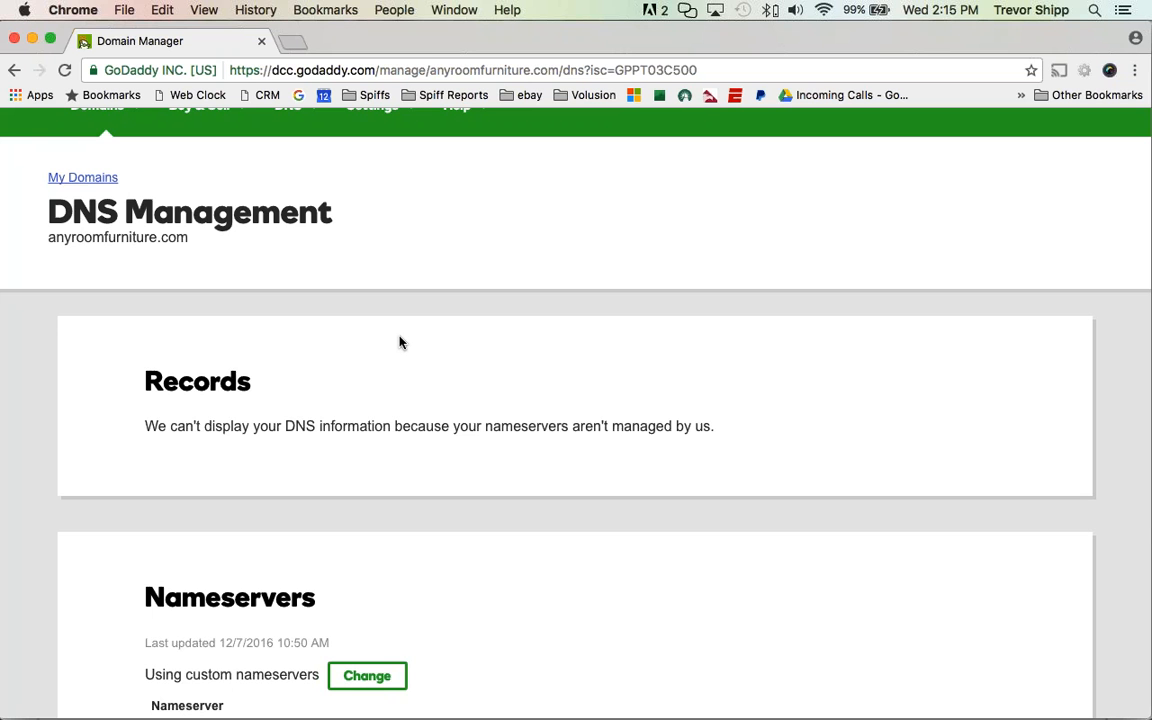
pyautogui.scroll(-5, 400, 340)
pyautogui.scroll(-1, 403, 341)
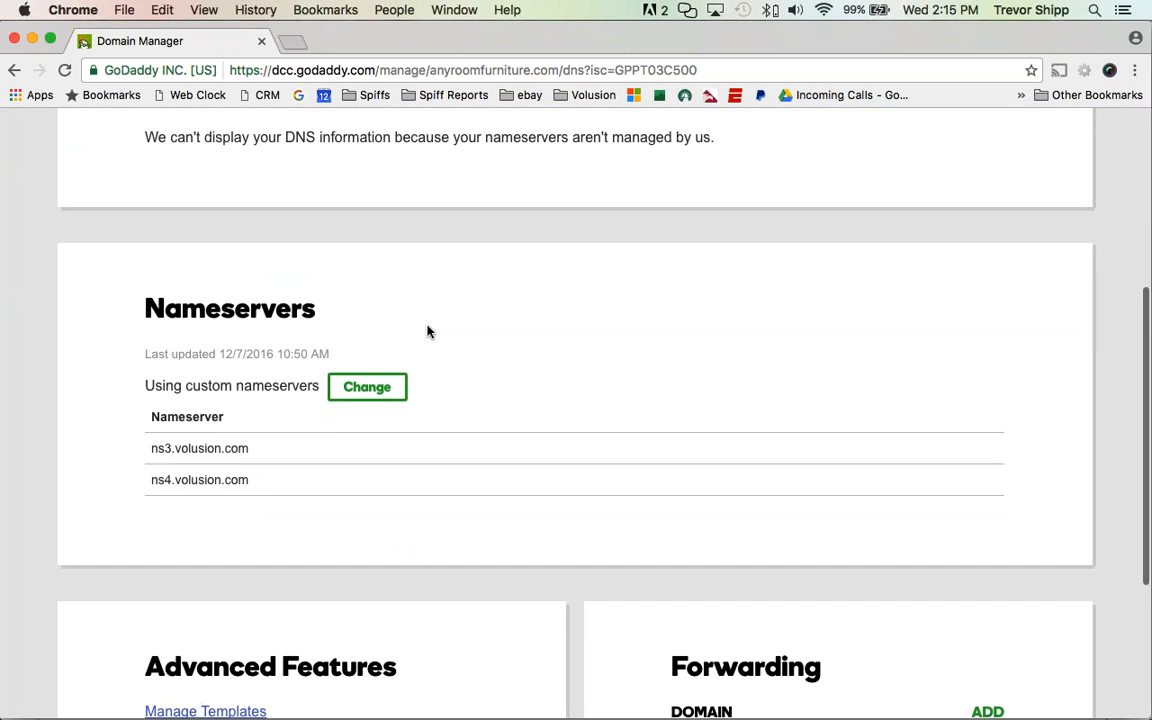
pyautogui.press('super+equal')
pyautogui.press('super+equal')
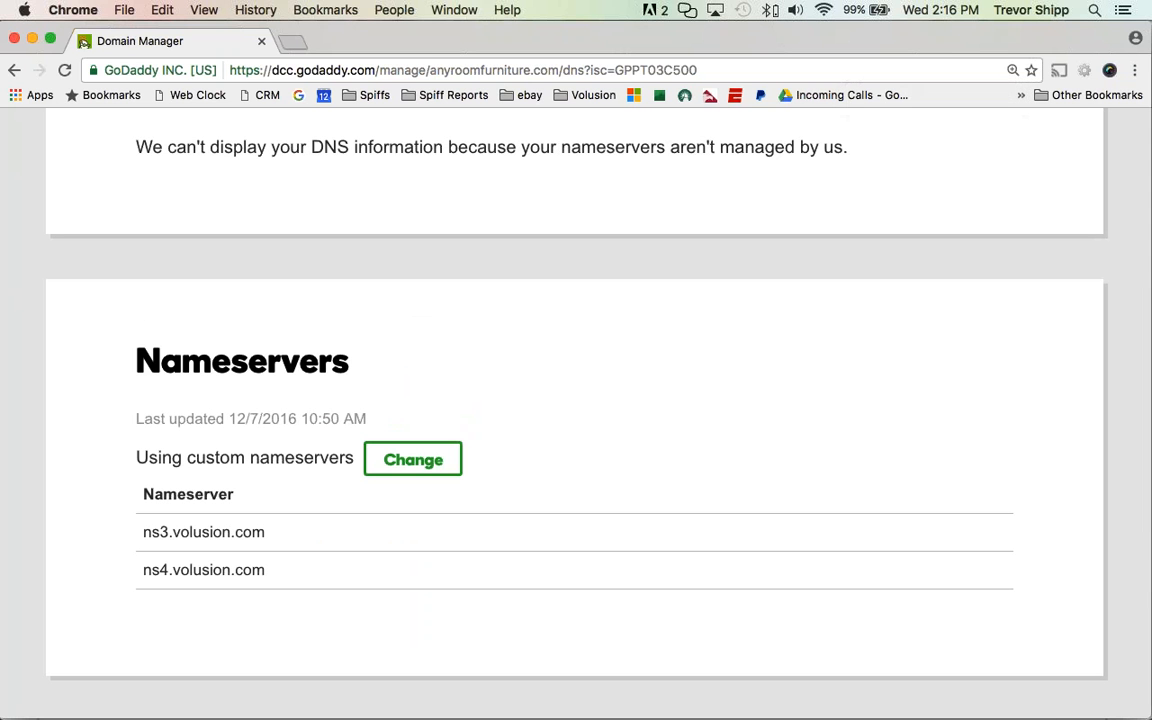
pyautogui.moveTo(492, 347)
pyautogui.mouseDown()
pyautogui.moveTo(170, 319)
pyautogui.moveTo(131, 615)
pyautogui.moveTo(489, 612)
pyautogui.moveTo(474, 365)
pyautogui.moveTo(223, 310)
pyautogui.mouseUp()
pyautogui.click(413, 460)
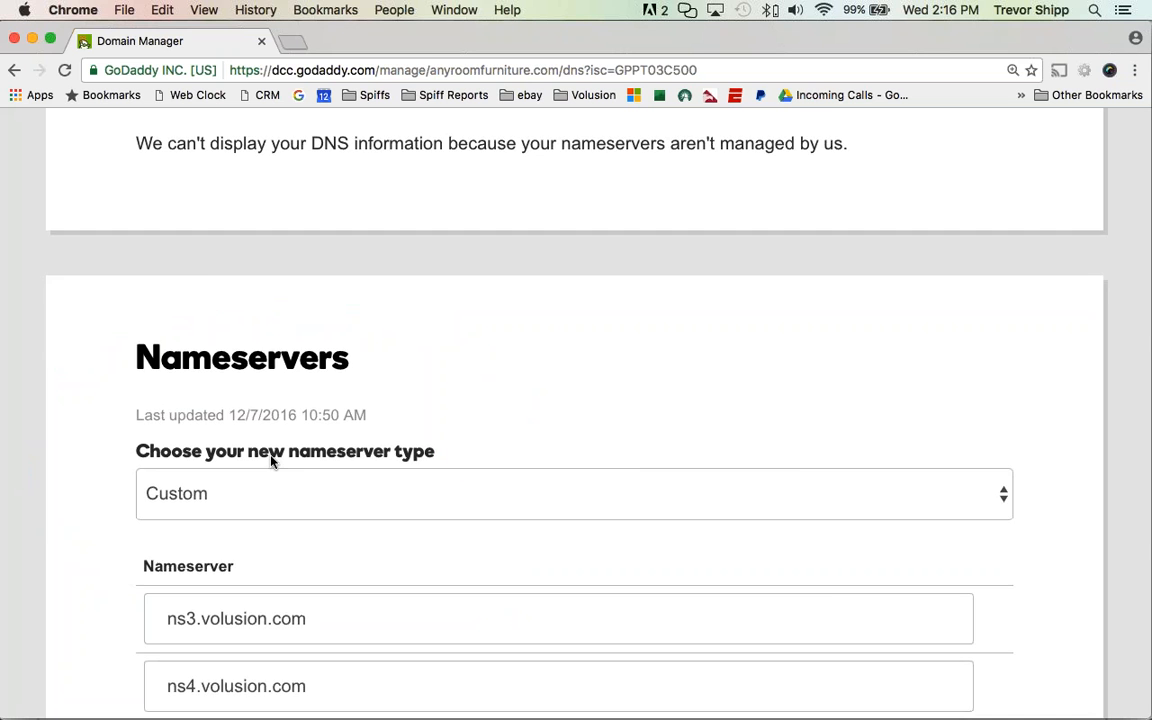
# Examine the nameserver type and the two nameserver entries, and circle the entries with a freehand red mark.
pyautogui.scroll(-4, 243, 409)
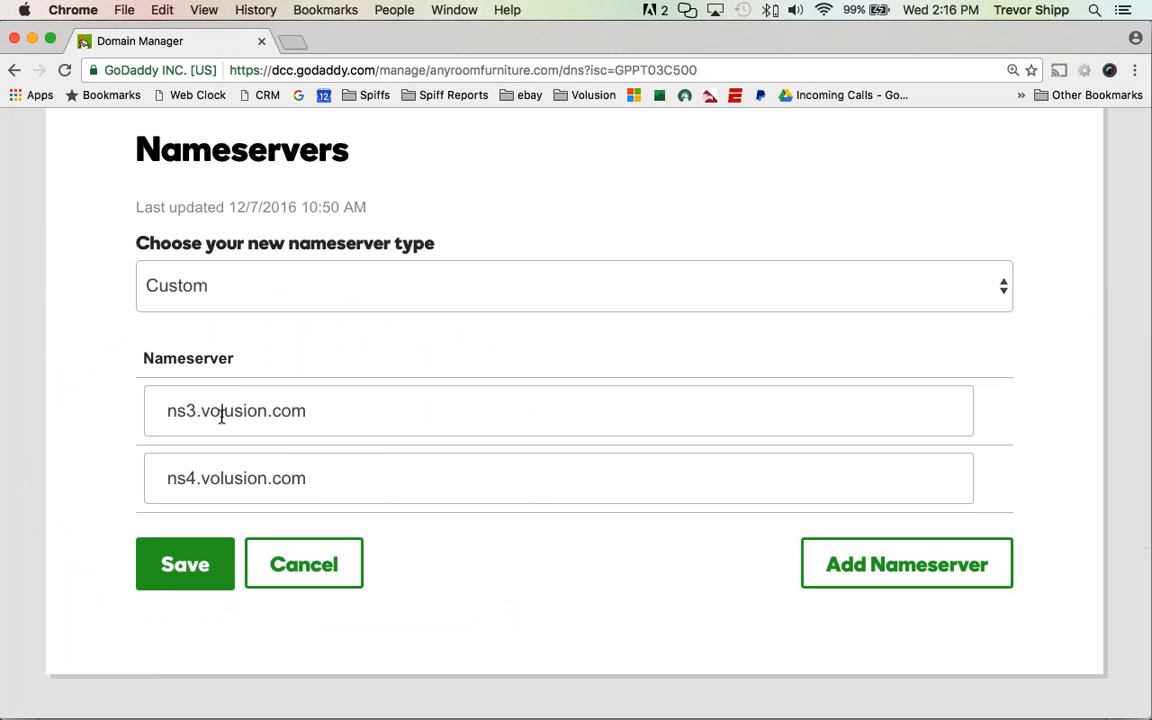
pyautogui.click(206, 298)
pyautogui.click(170, 294)
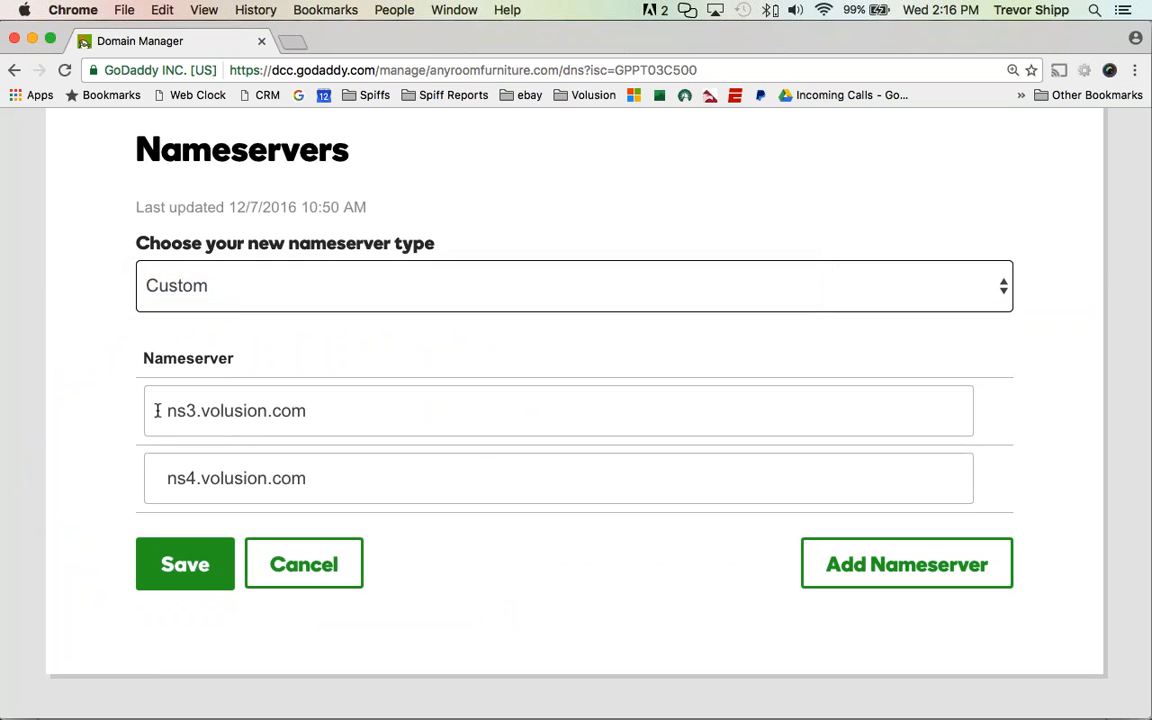
pyautogui.moveTo(155, 408); pyautogui.dragTo(327, 411)
pyautogui.click(339, 473)
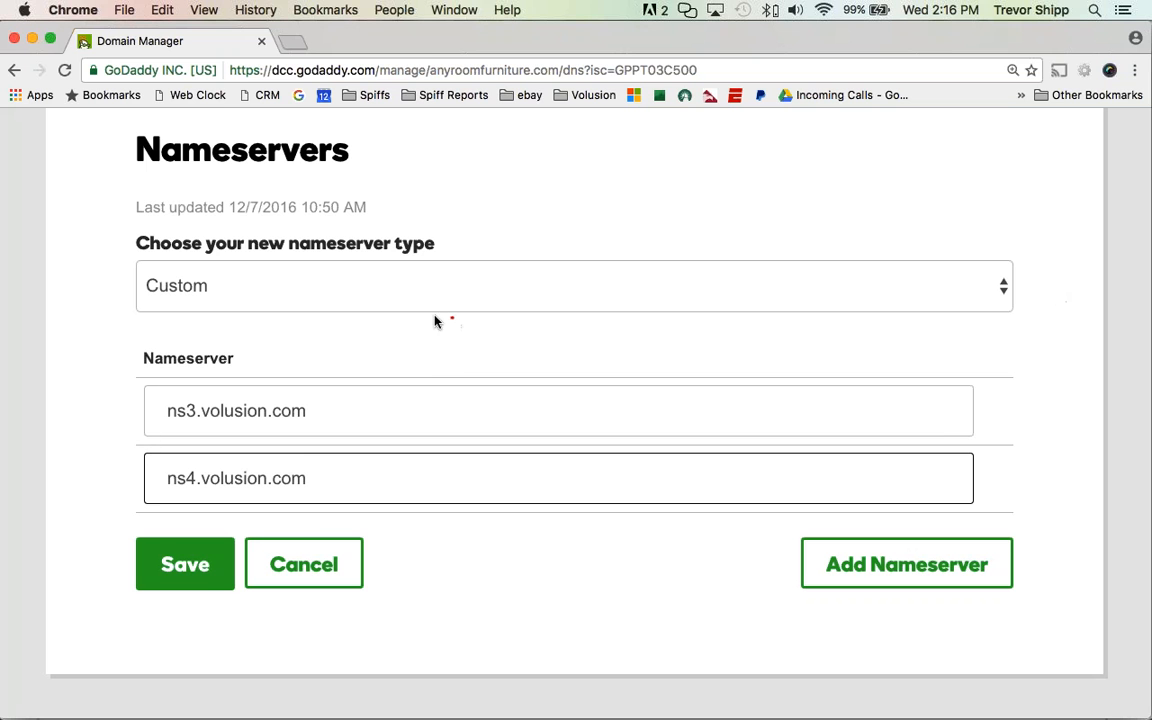
pyautogui.moveTo(453, 316)
pyautogui.mouseDown()
pyautogui.moveTo(131, 357)
pyautogui.moveTo(131, 450)
pyautogui.moveTo(296, 522)
pyautogui.moveTo(432, 360)
pyautogui.moveTo(436, 320)
pyautogui.mouseUp()
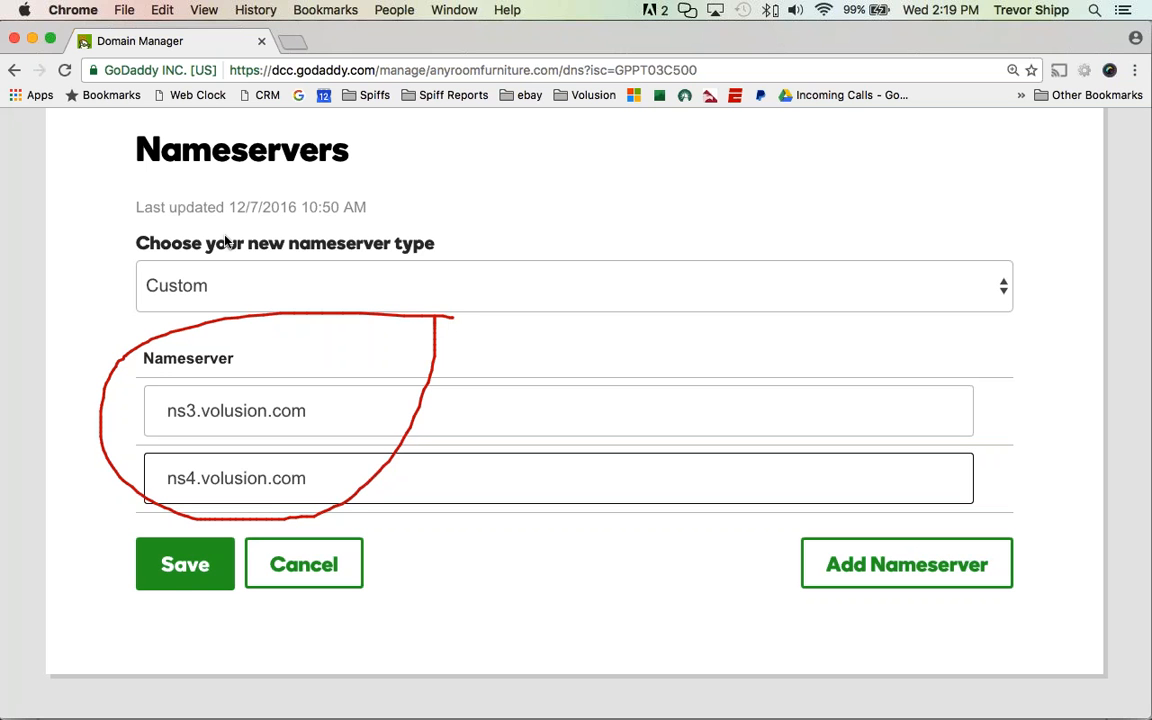
pyautogui.click(1045, 98)
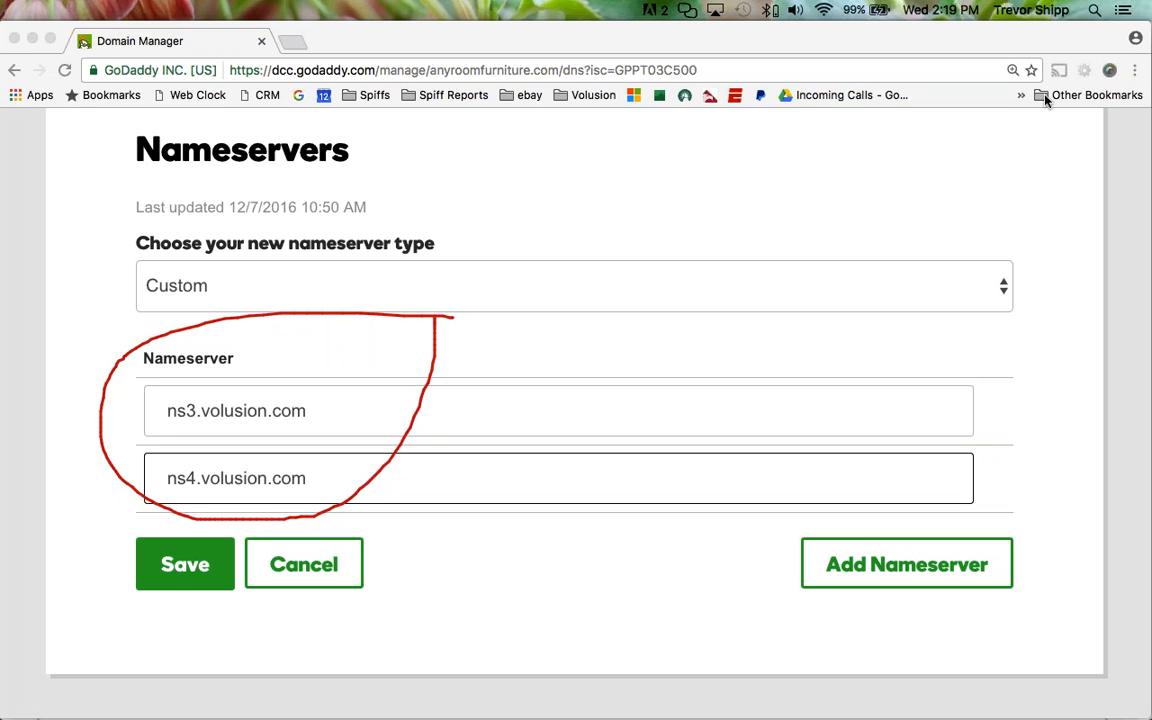